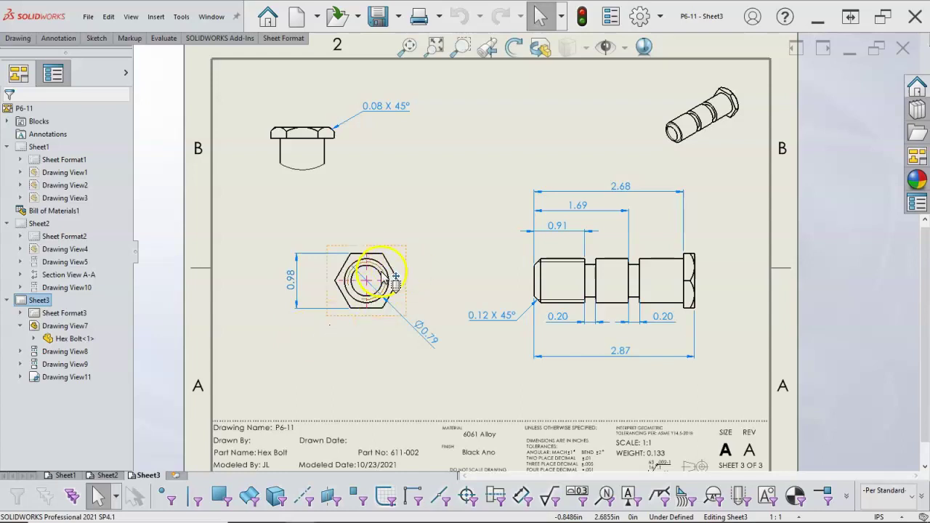
Open the Hex Bolt part and delete the cosmetic thread under its revolve feature
click(212, 17)
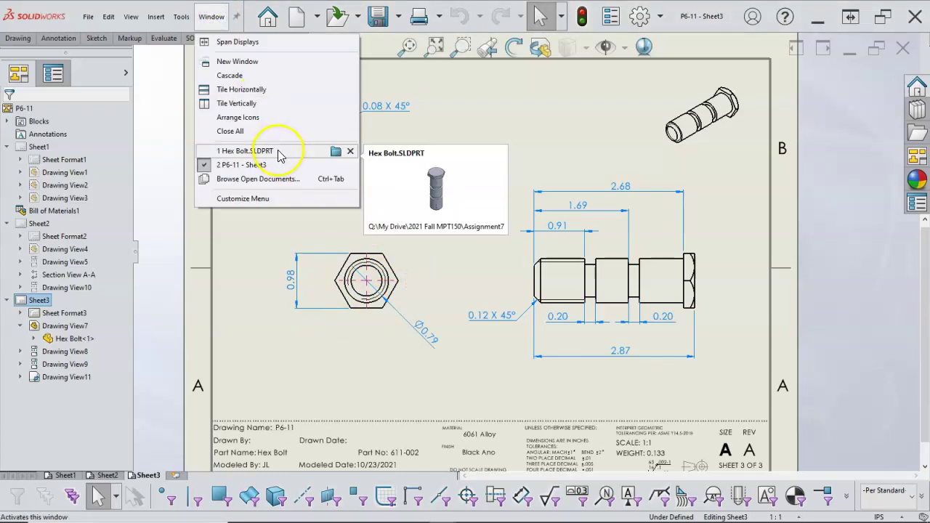
click(247, 151)
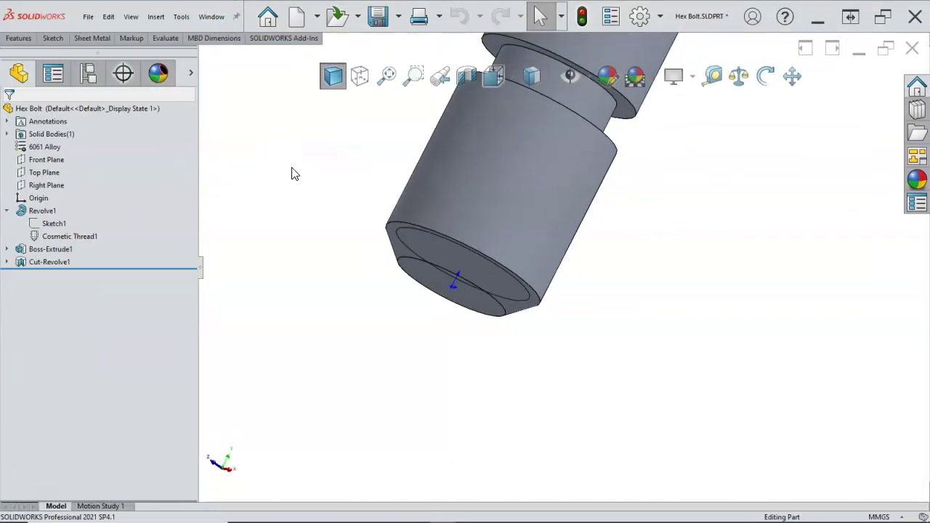
click(77, 236)
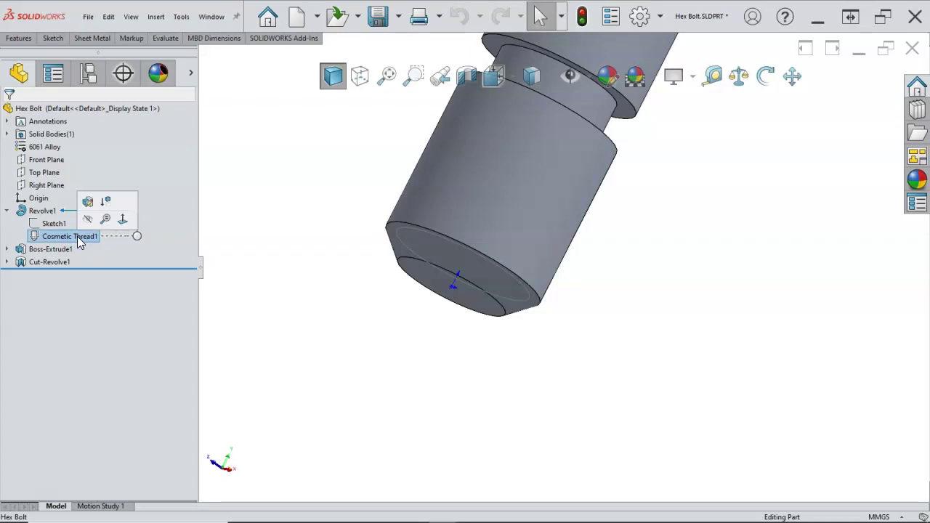
key(Delete)
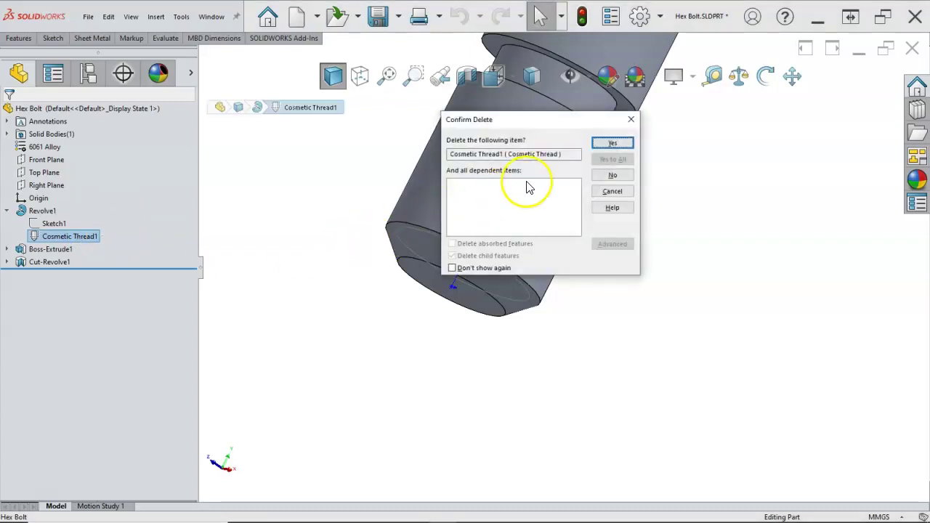
click(612, 143)
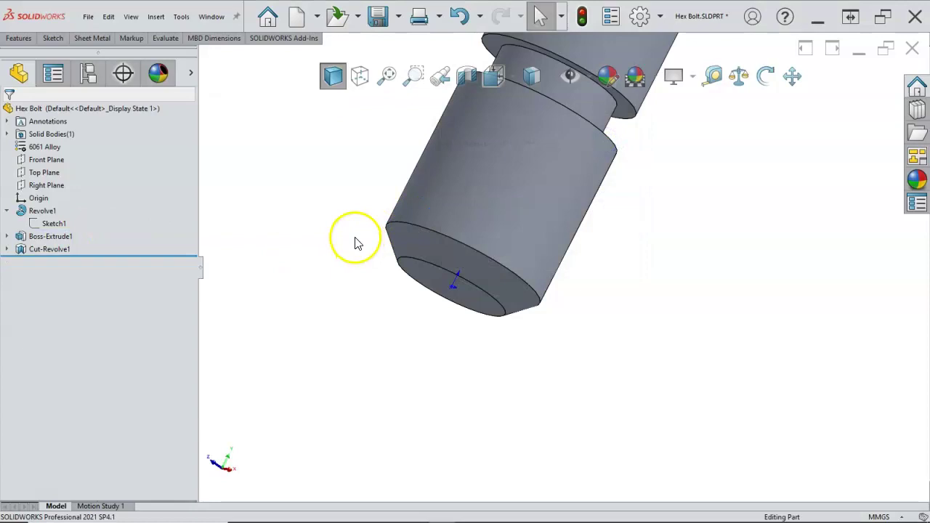
Add an ANSI Metric M20x2.5 machine-thread cosmetic thread, Up to Next, on the end chamfer's outer edge, with Show type off, and save the part
click(409, 226)
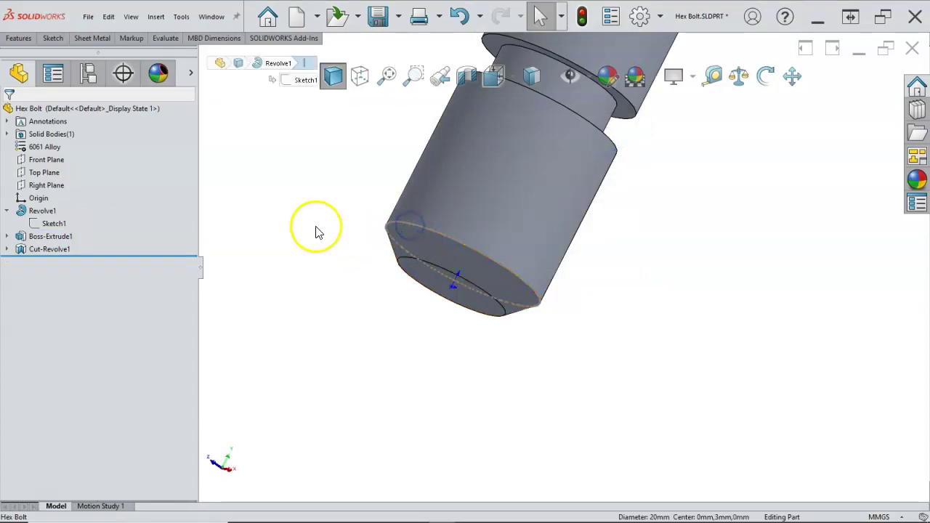
click(159, 17)
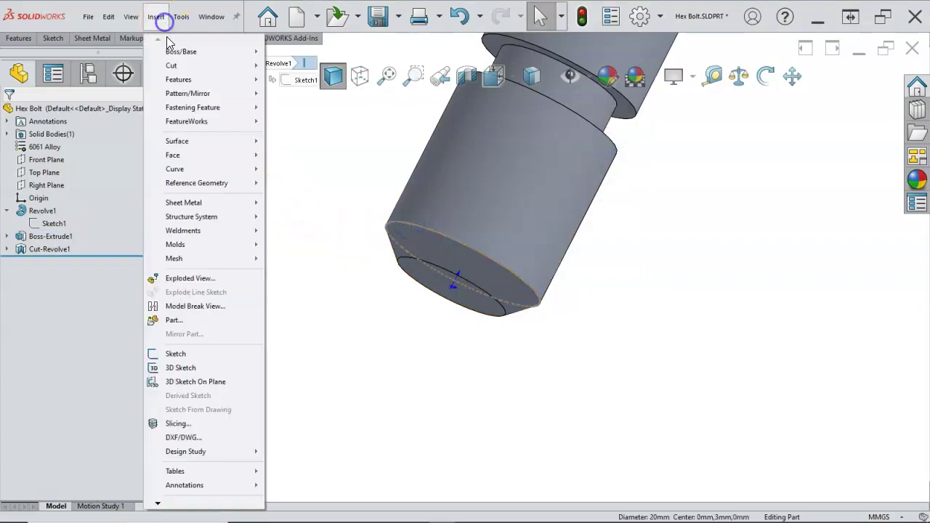
mouse_move(250, 491)
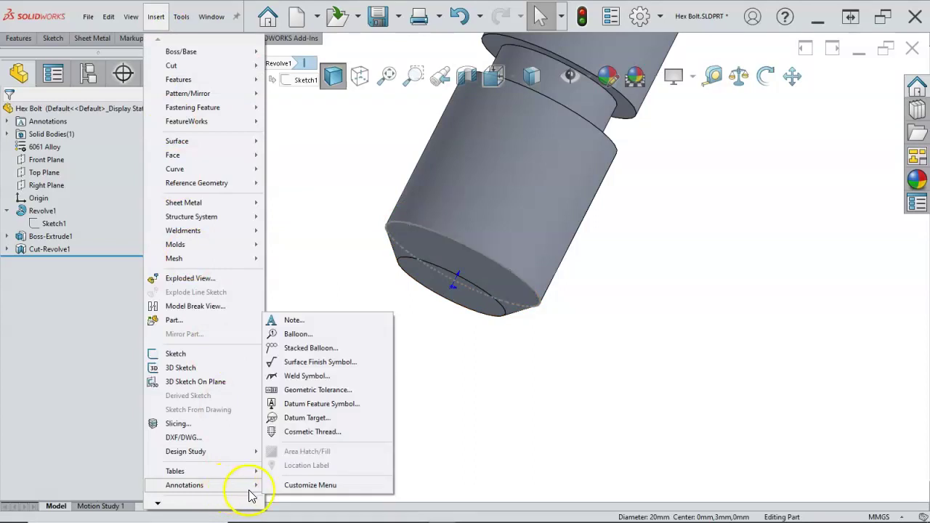
click(320, 432)
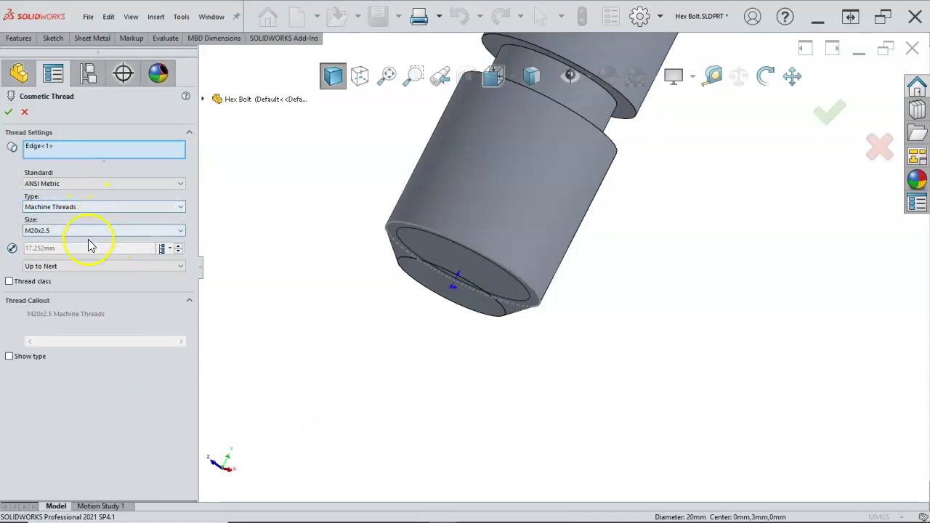
click(9, 356)
click(10, 357)
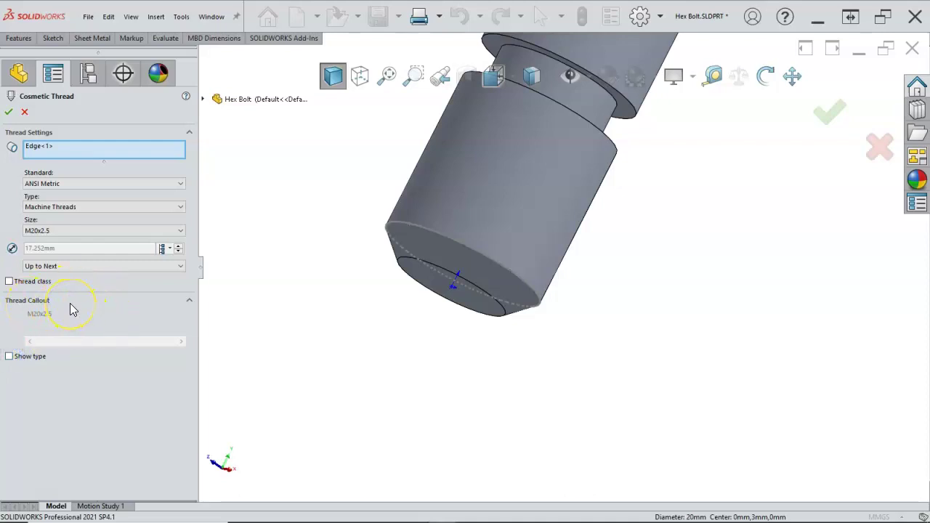
click(10, 356)
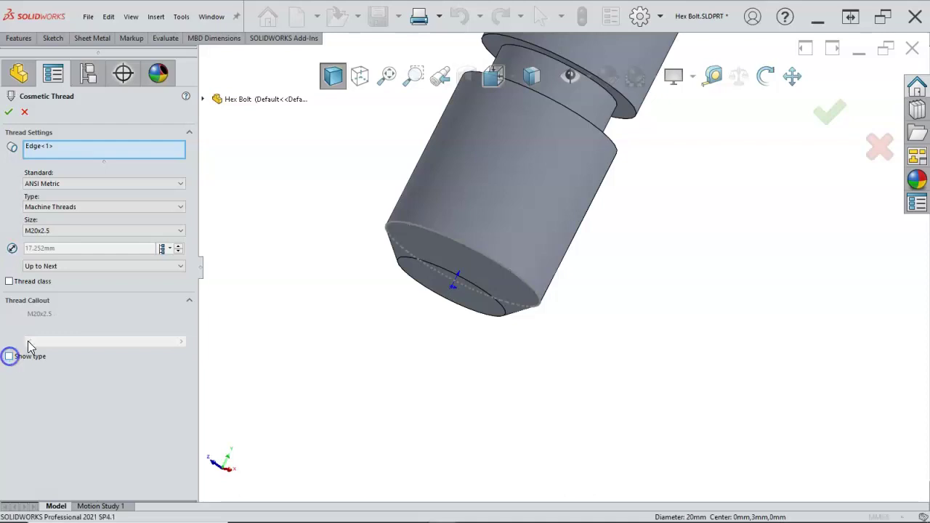
click(10, 114)
key(ctrl+s)
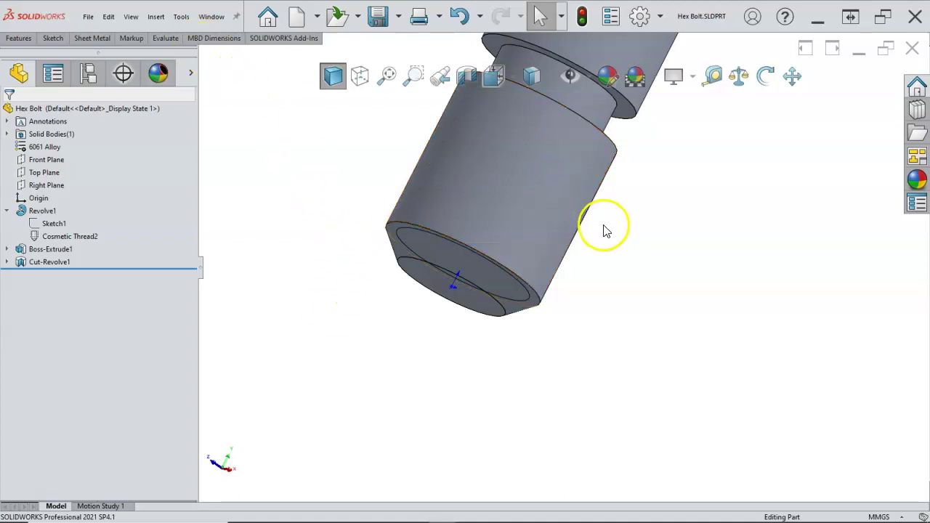
Return to Sheet3 of the P6-11 drawing and add a callout dimension to the cosmetic thread circle in the hexagonal end view
key(ctrl+7)
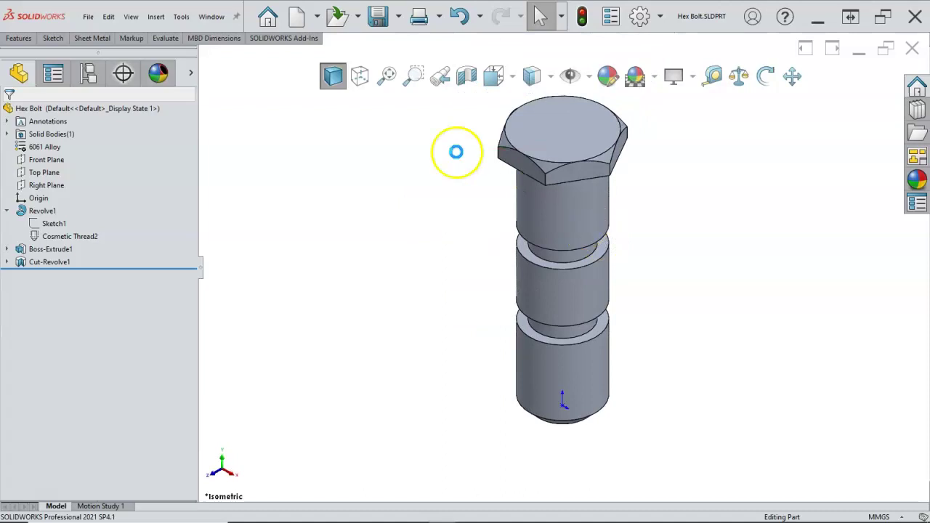
click(216, 17)
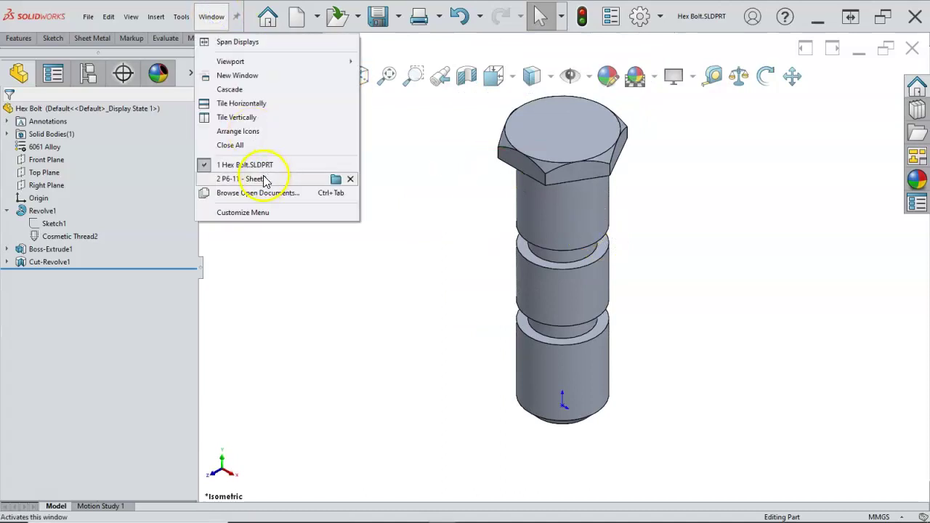
click(266, 181)
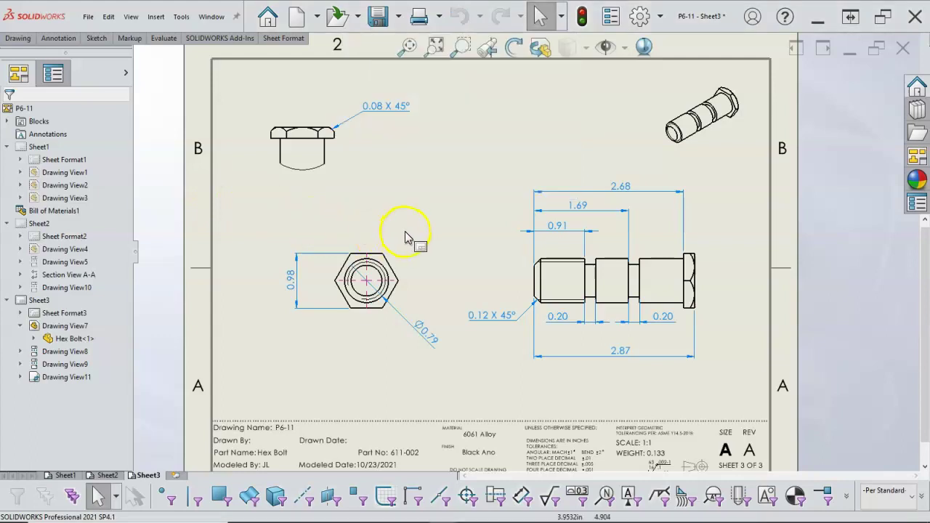
scroll(407, 238, down, 2)
right_click(428, 239)
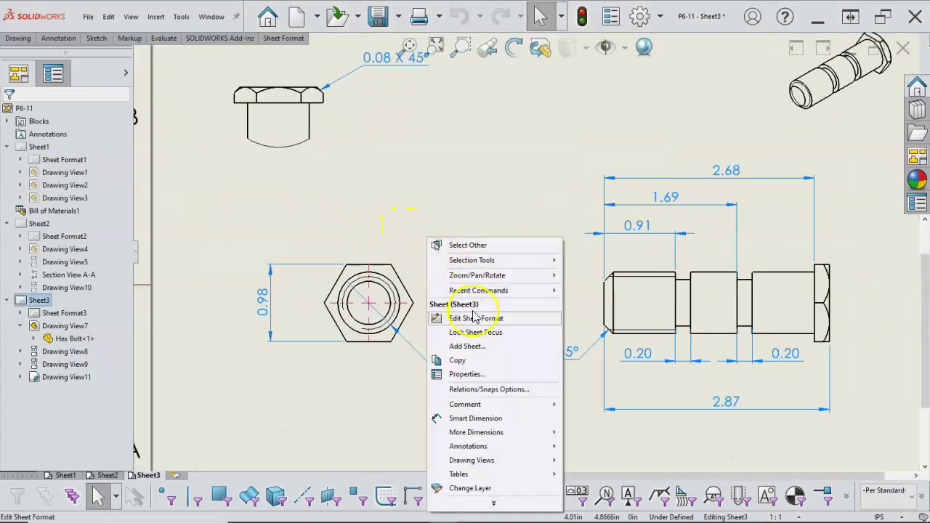
click(476, 418)
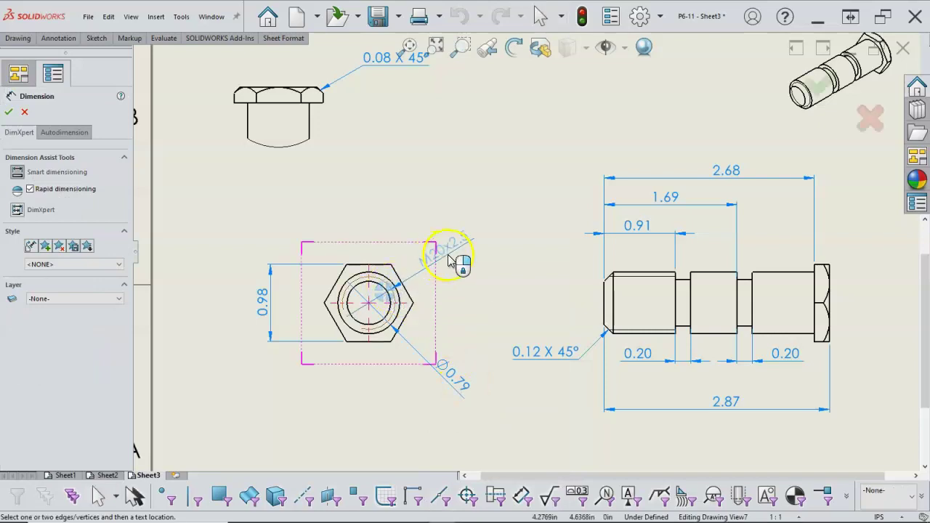
click(476, 230)
right_click(451, 178)
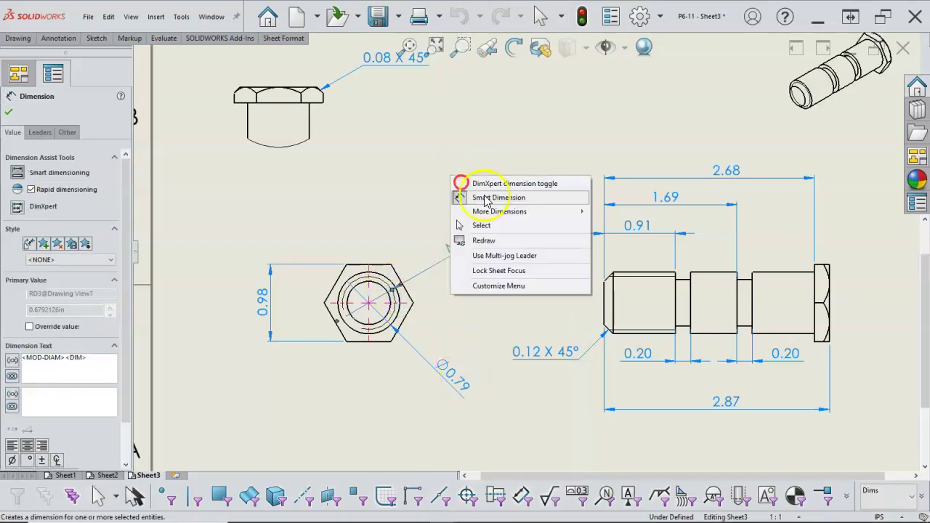
click(465, 222)
click(513, 186)
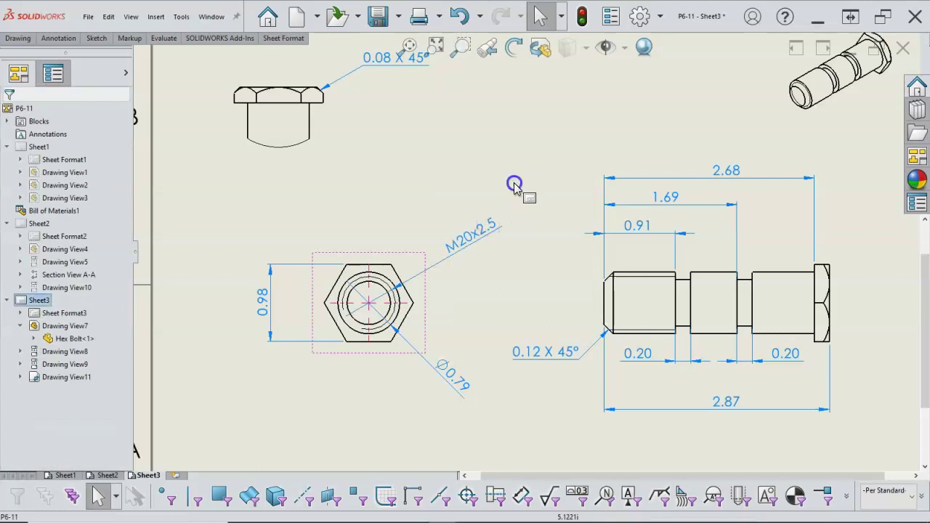
Move the M20x2.5 thread callout closer to the hexagonal end view
scroll(515, 189, up, 5)
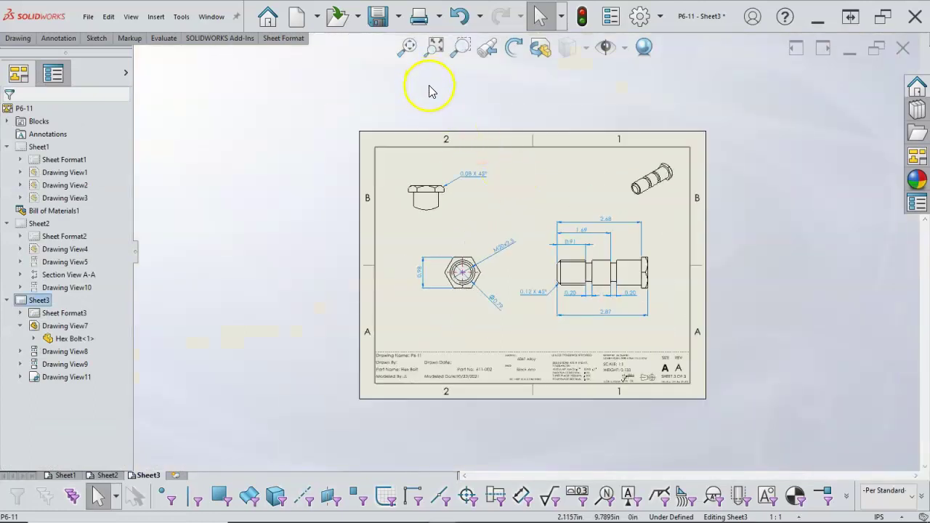
scroll(554, 279, down, 5)
drag(461, 210, 446, 215)
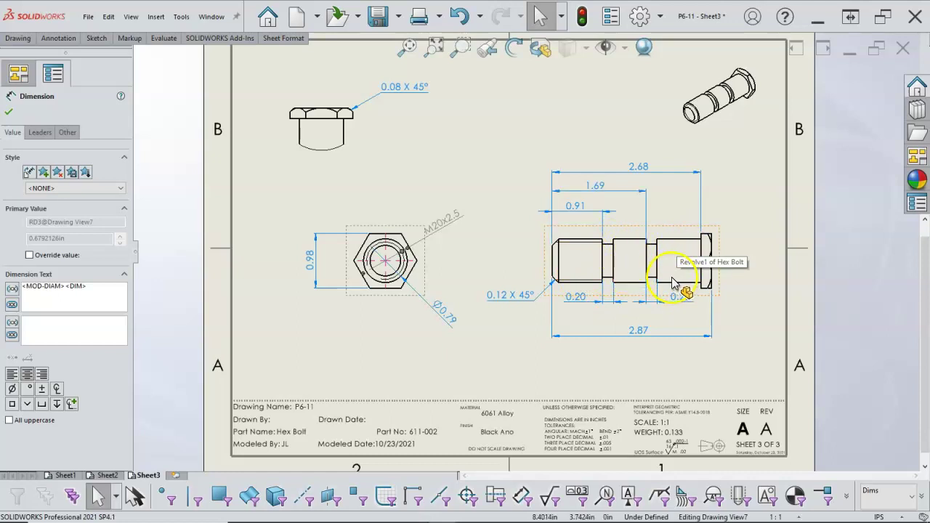
Prefix the 0.79 diameter dimension on the hexagonal end view with 2X
click(445, 315)
click(145, 349)
click(24, 339)
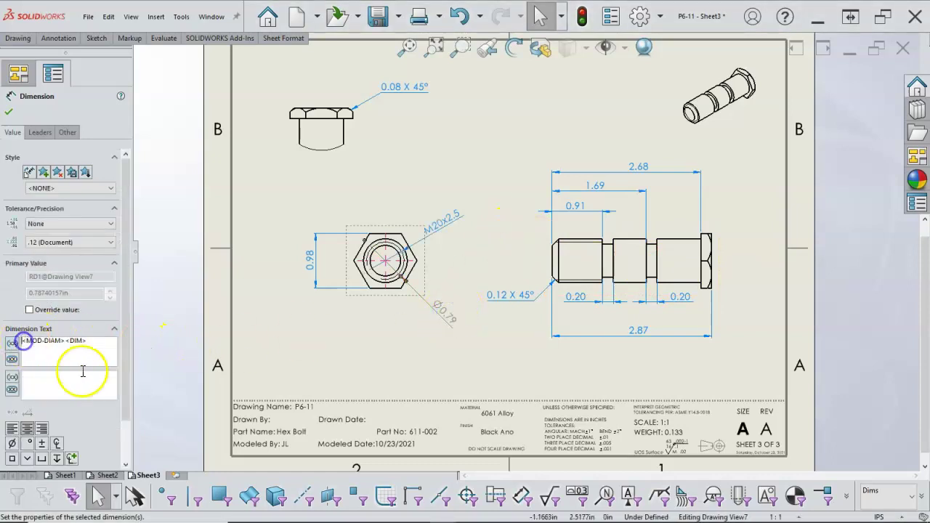
text(2X)
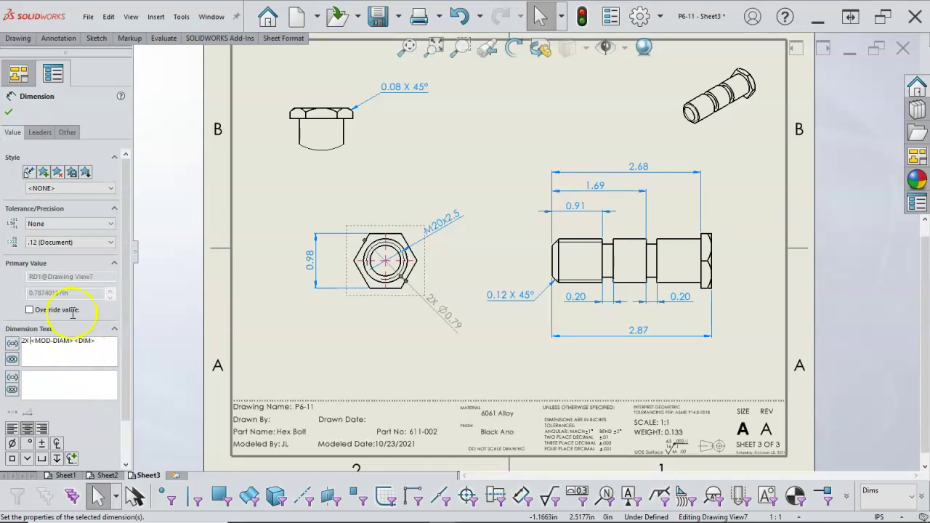
click(9, 113)
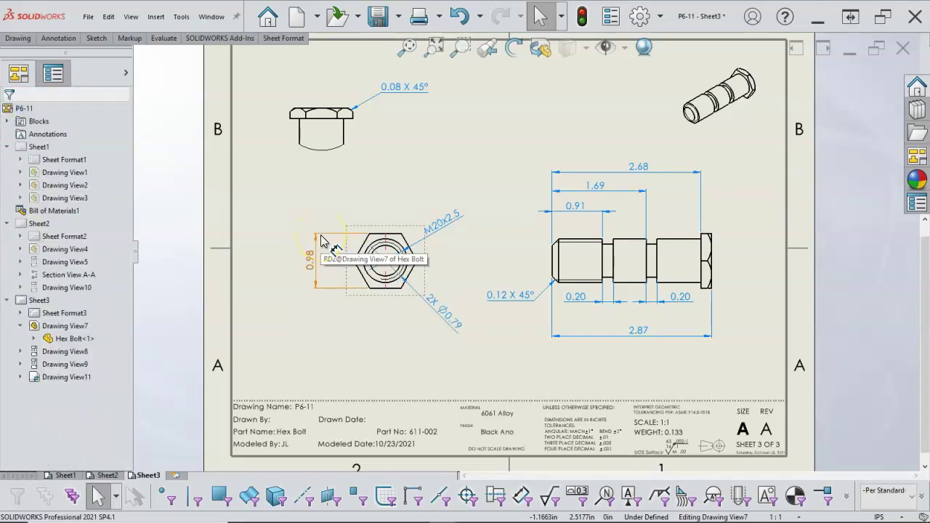
Set the three stacked length dimensions above the bolt's side view to three decimal places (.123)
drag(729, 169, 539, 224)
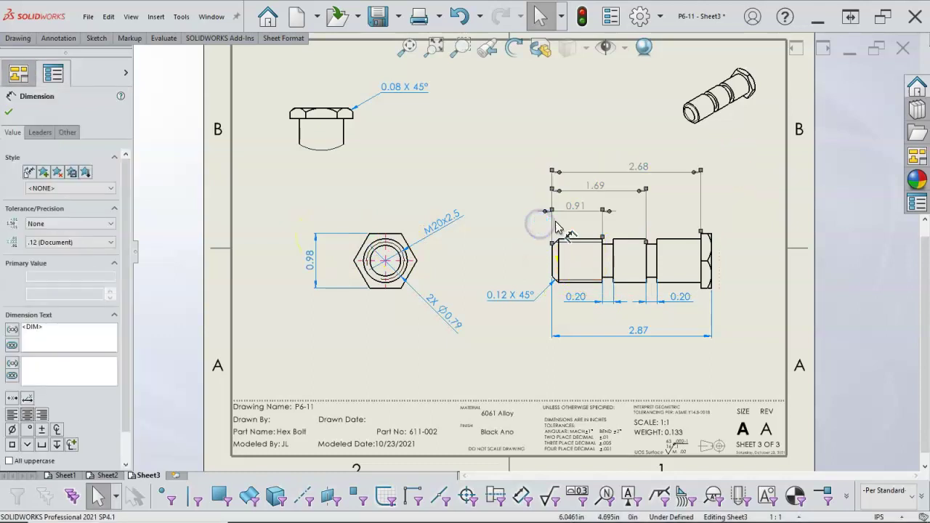
click(109, 242)
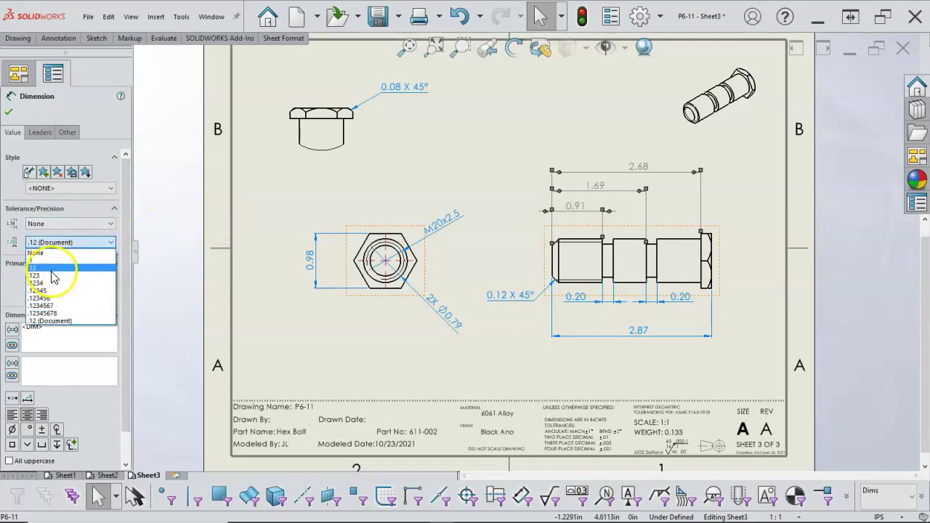
click(52, 277)
click(9, 111)
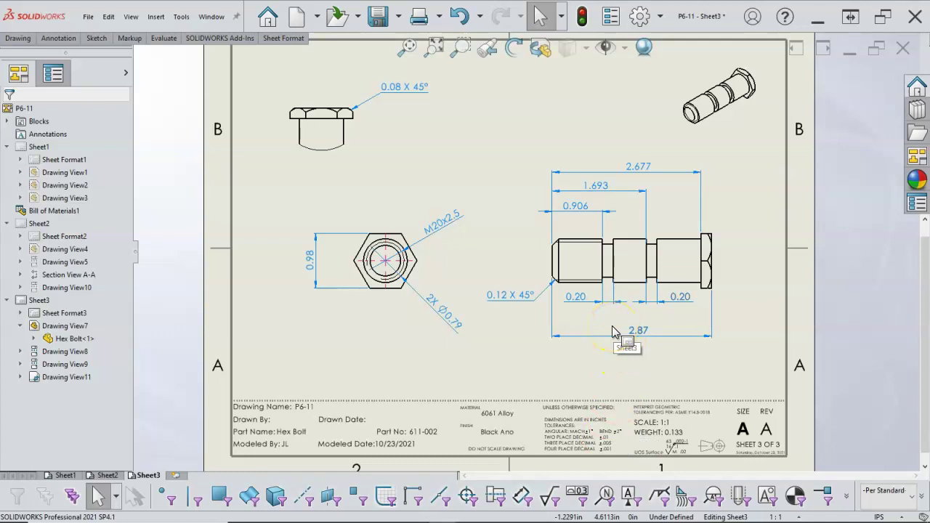
click(533, 333)
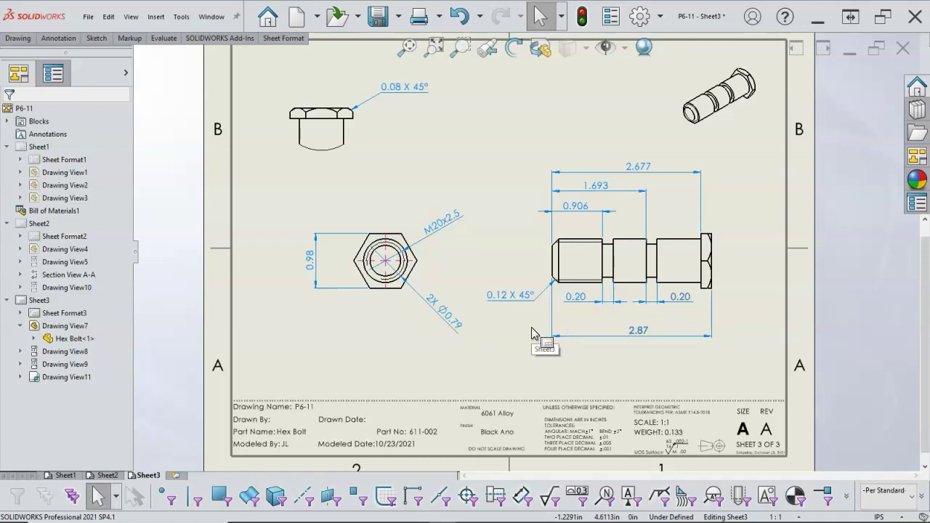
click(619, 304)
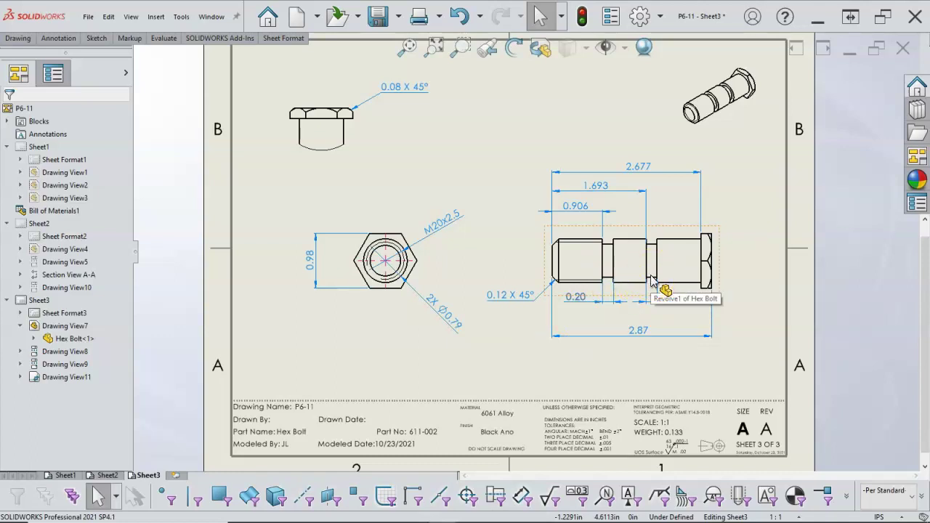
key(f)
click(657, 255)
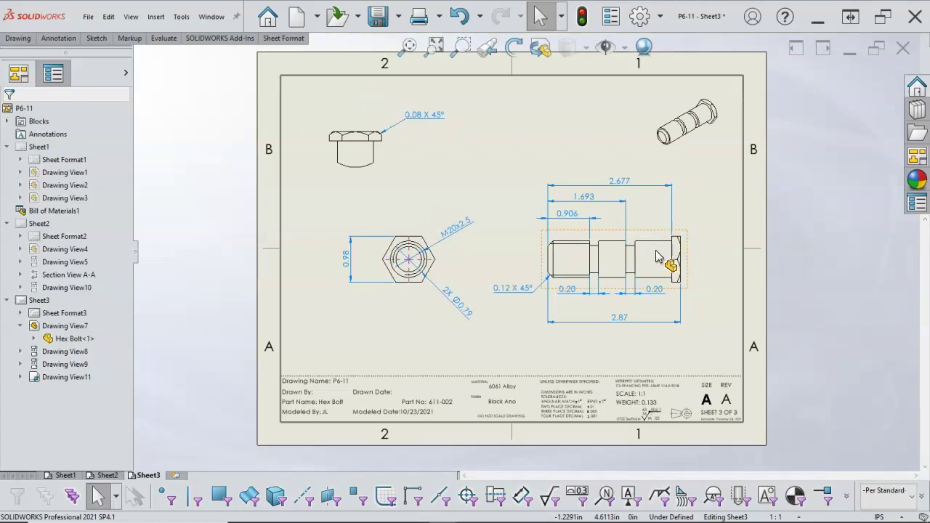
scroll(654, 258, down, 1)
click(623, 277)
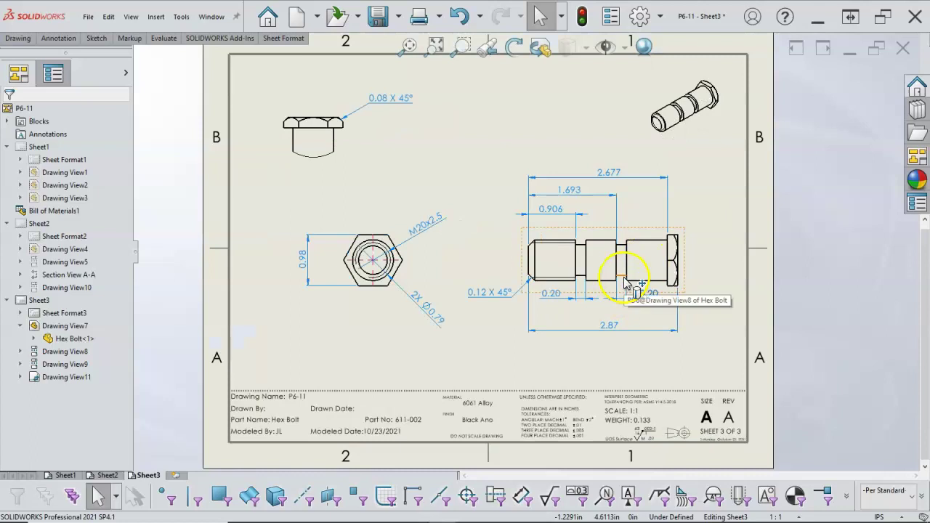
click(553, 314)
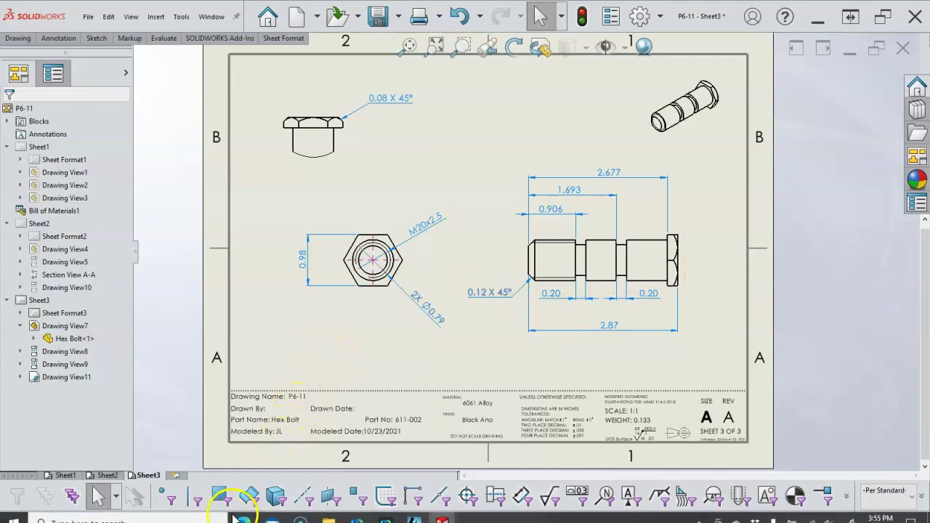
Switch to the web browser, close the Units and Dimension Standard help page, and open the McMaster-Carr website
click(243, 511)
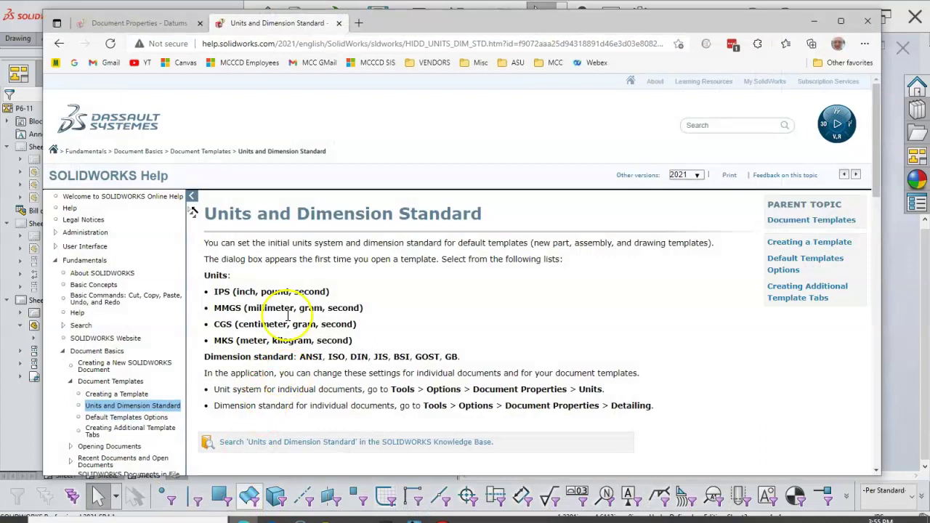
click(338, 23)
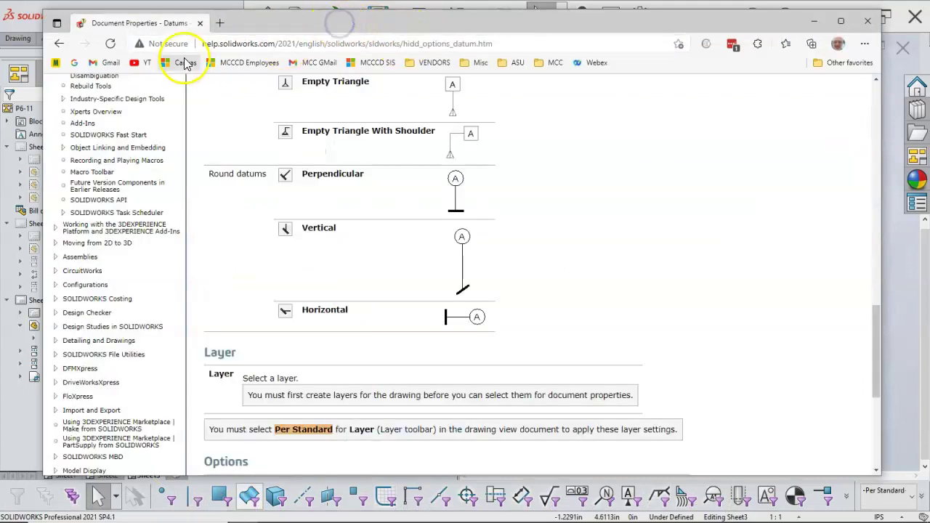
click(55, 64)
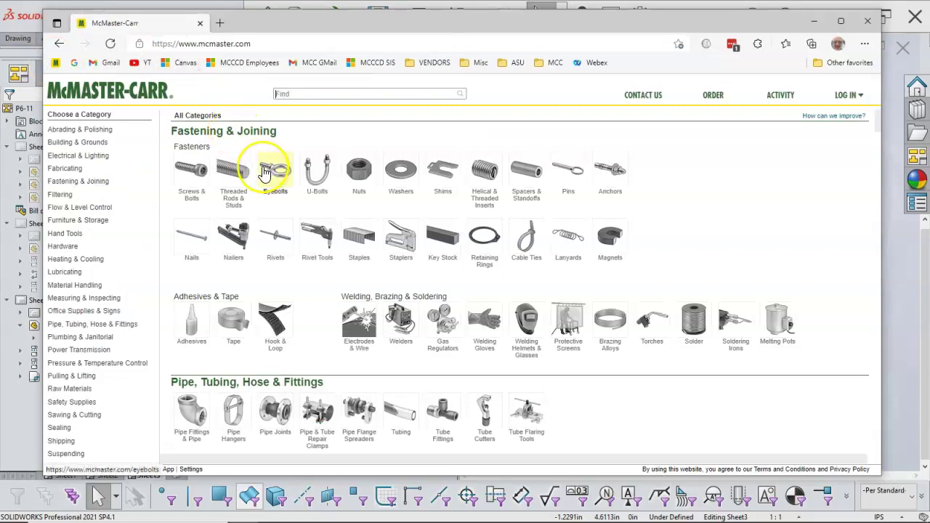
Browse the Screws & Bolts category and filter the products to metric with thread size M6
click(189, 178)
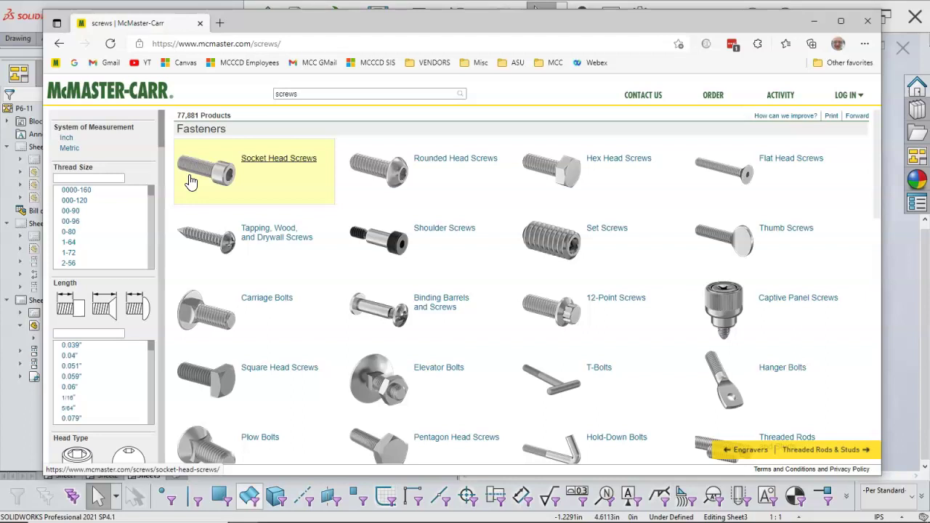
click(117, 246)
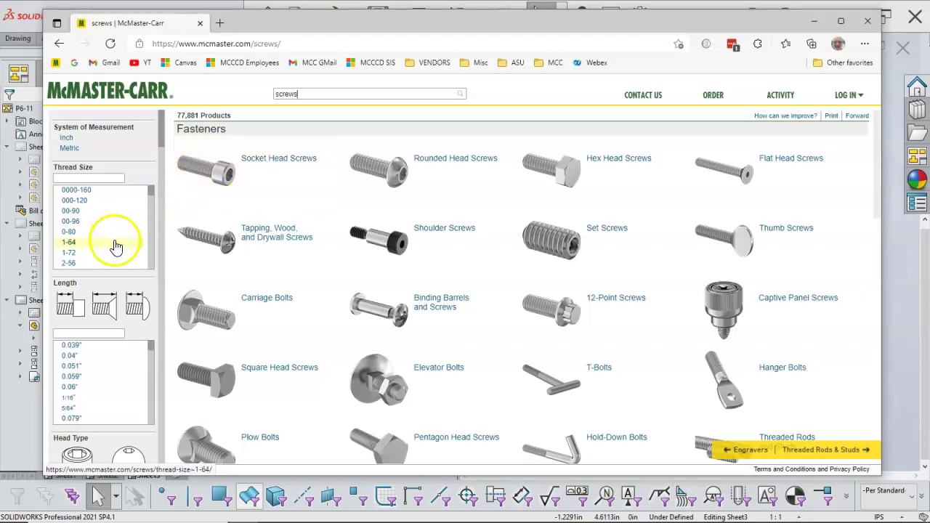
scroll(116, 248, down, 3)
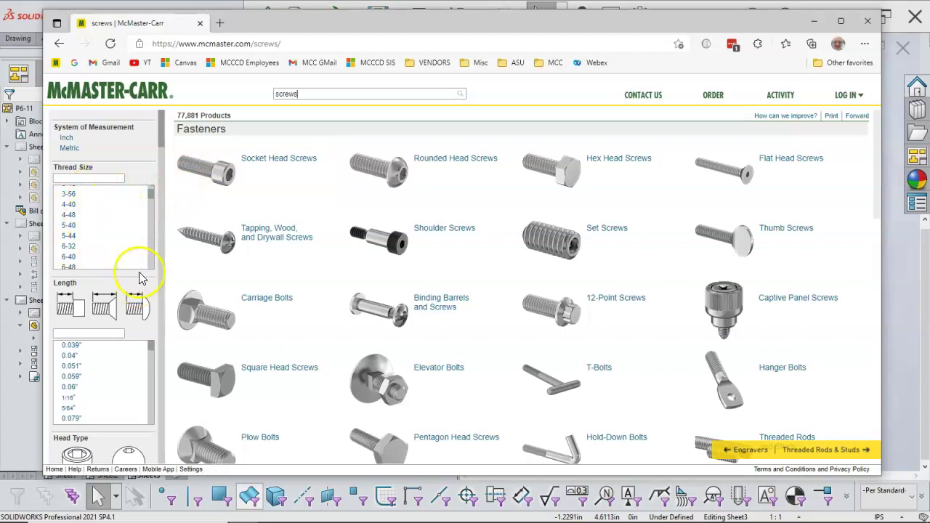
click(69, 148)
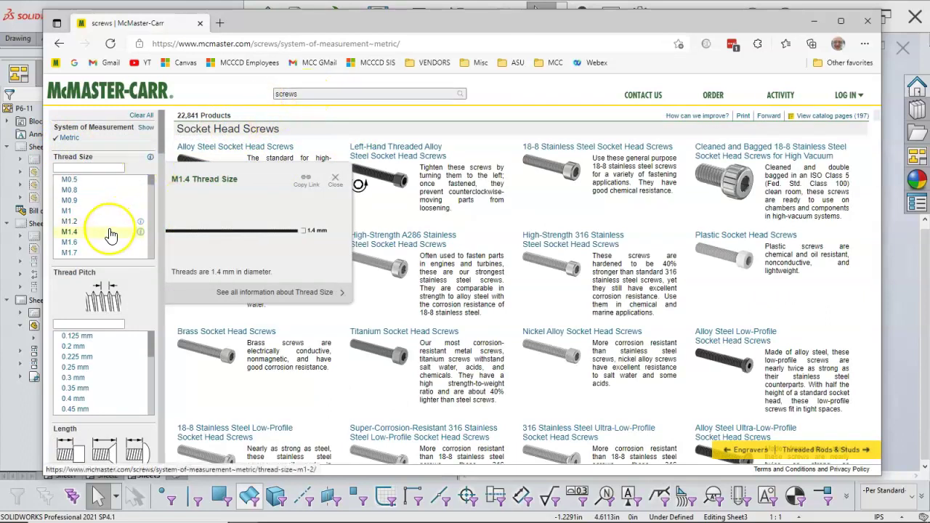
scroll(109, 233, down, 5)
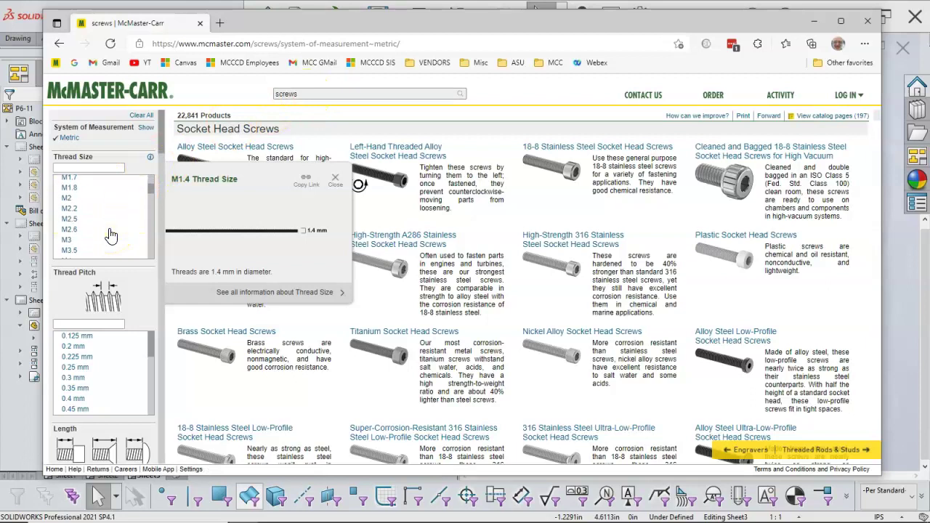
click(93, 224)
click(98, 240)
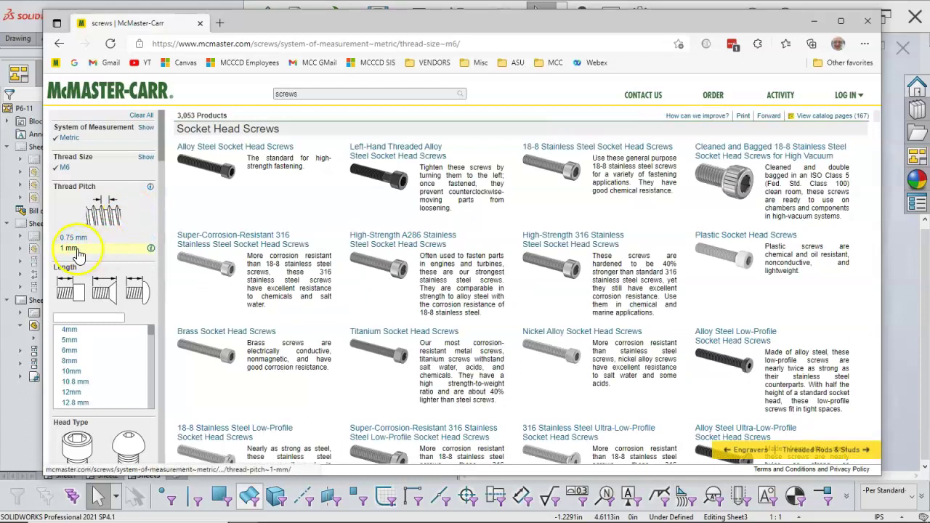
Narrow the M6 screws to 1 mm thread pitch, 10mm length and Hex head type
click(72, 249)
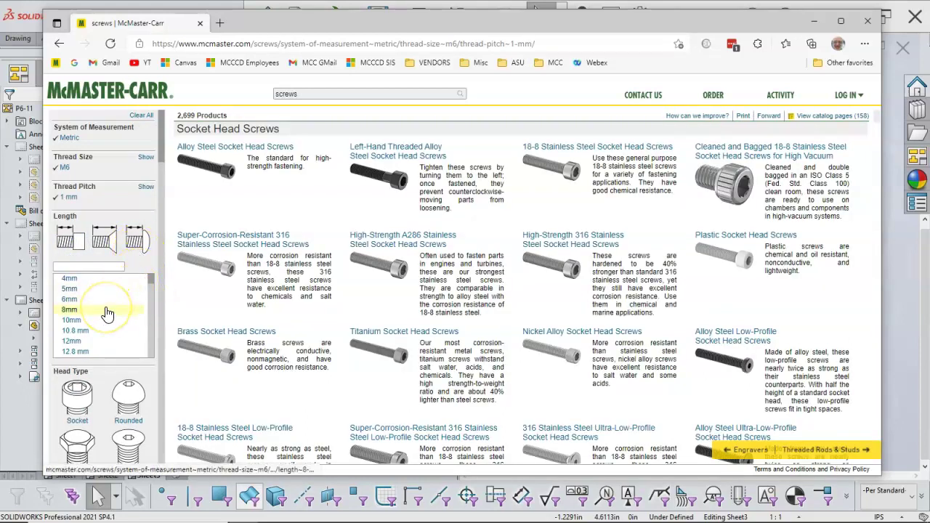
click(86, 323)
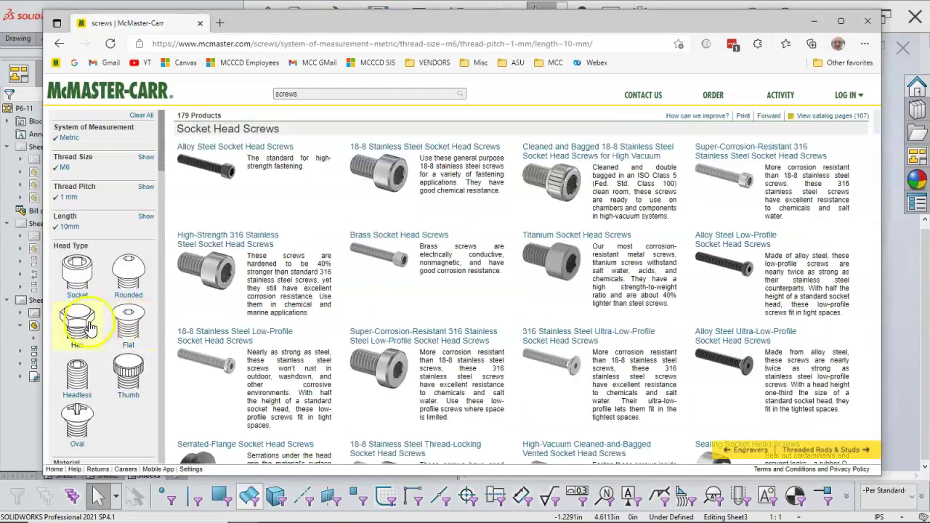
click(91, 329)
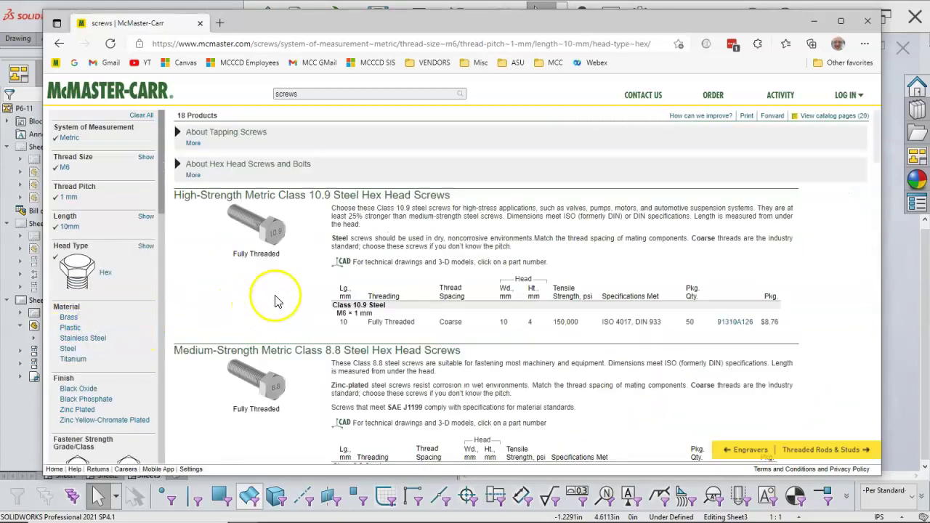
Review the filtered M6 hex head screw listings, comparing their materials, strength classes and part numbers
scroll(311, 279, down, 1)
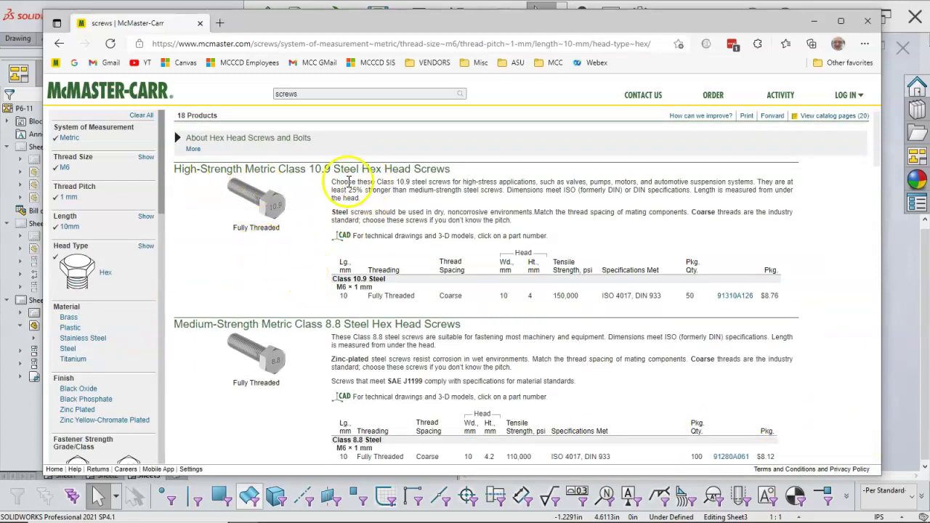
scroll(329, 276, down, 1)
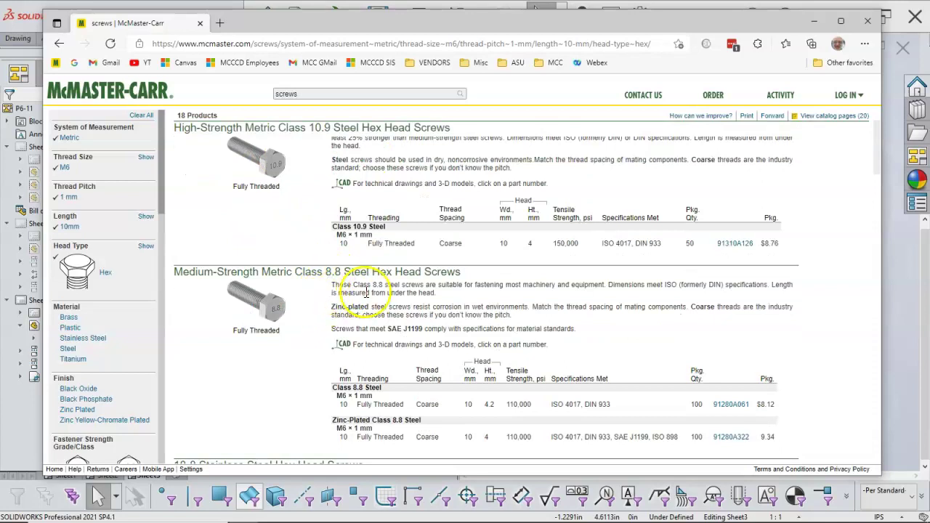
scroll(366, 293, down, 1)
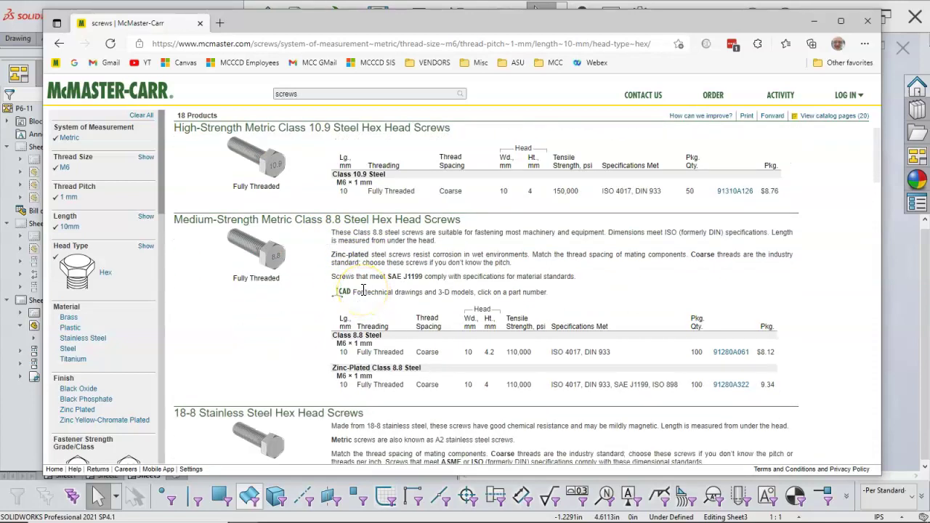
scroll(369, 234, down, 3)
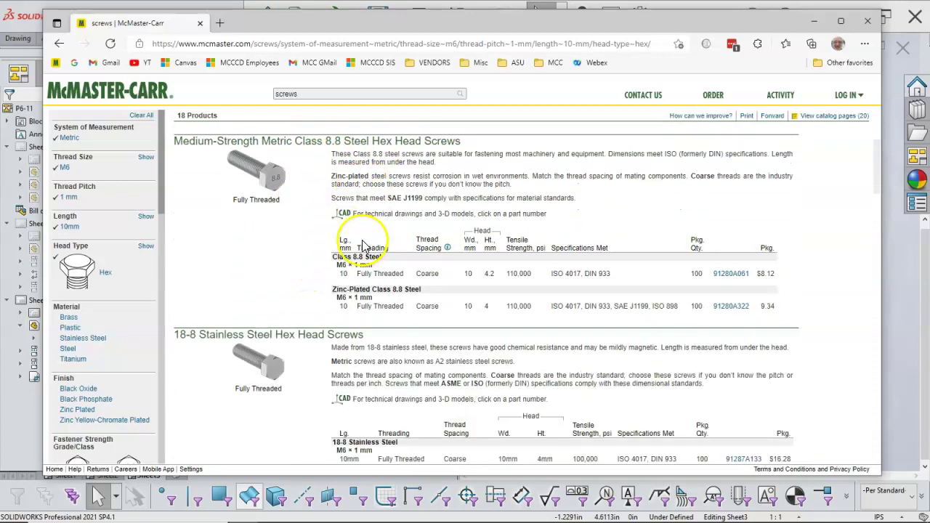
scroll(359, 239, down, 1)
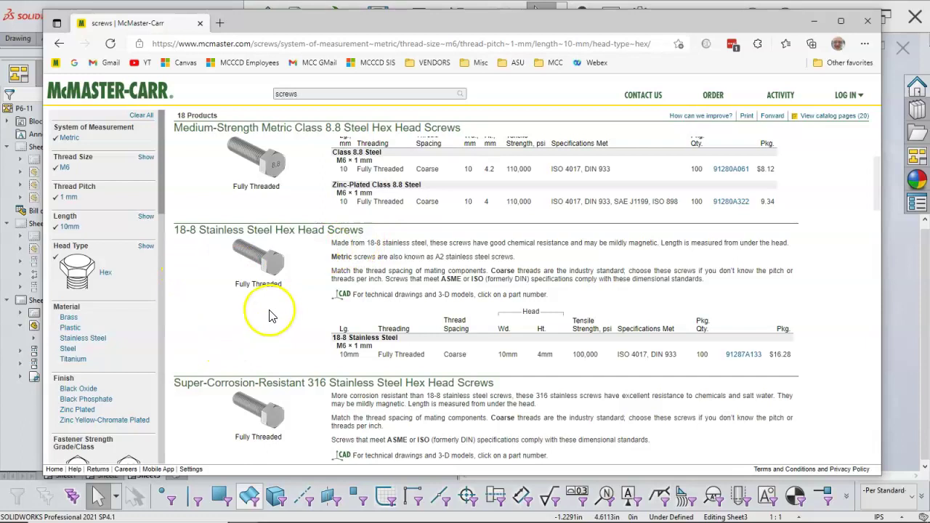
scroll(274, 296, down, 1)
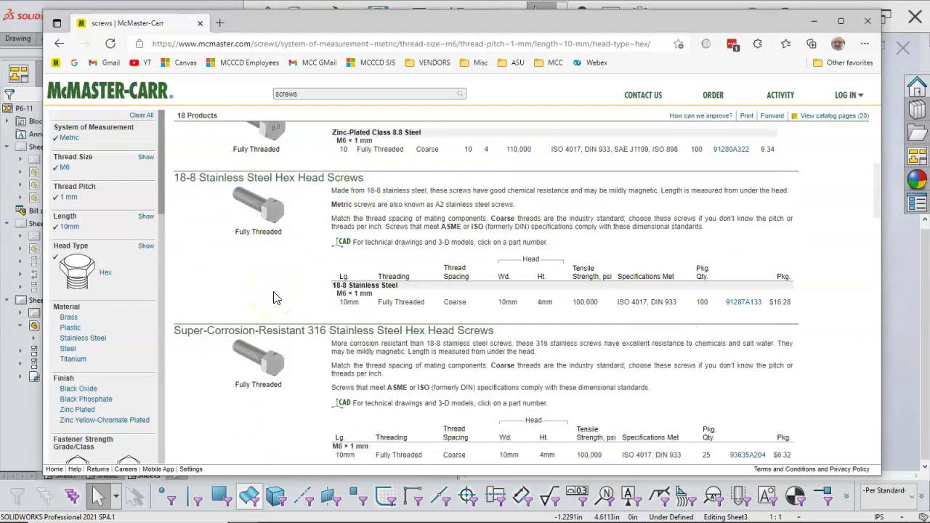
scroll(289, 356, down, 3)
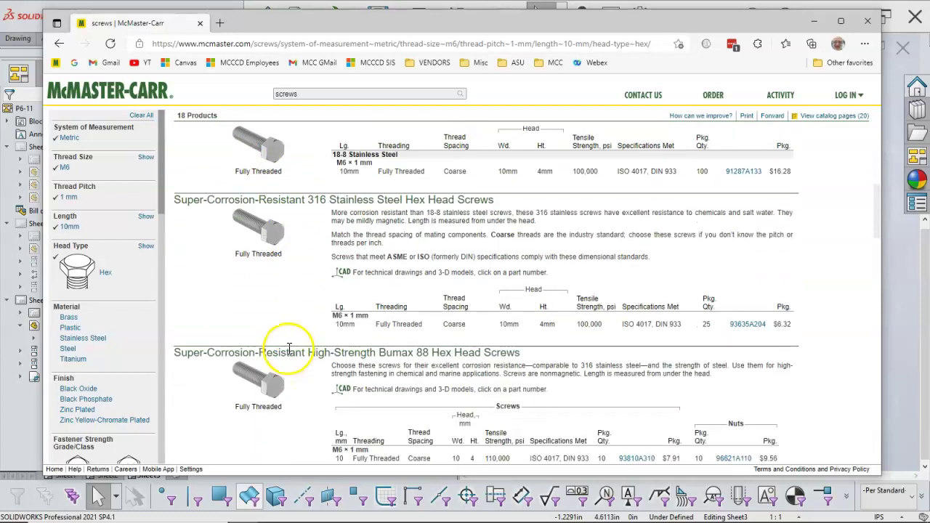
scroll(289, 354, down, 4)
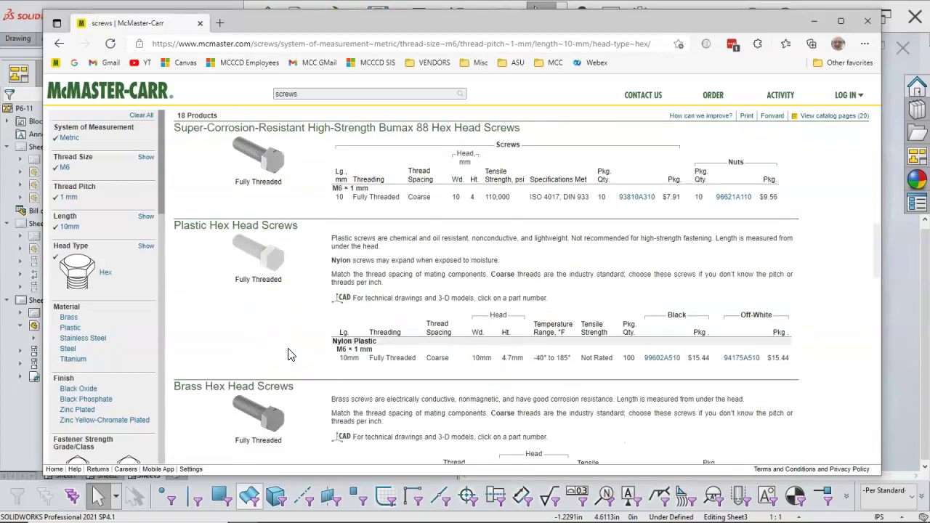
scroll(288, 355, down, 1)
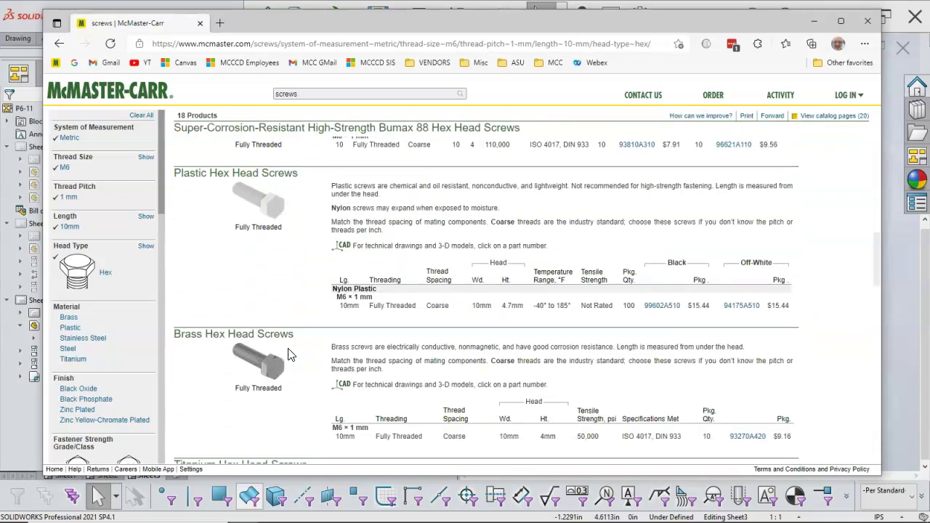
scroll(291, 368, down, 1)
scroll(290, 368, down, 1)
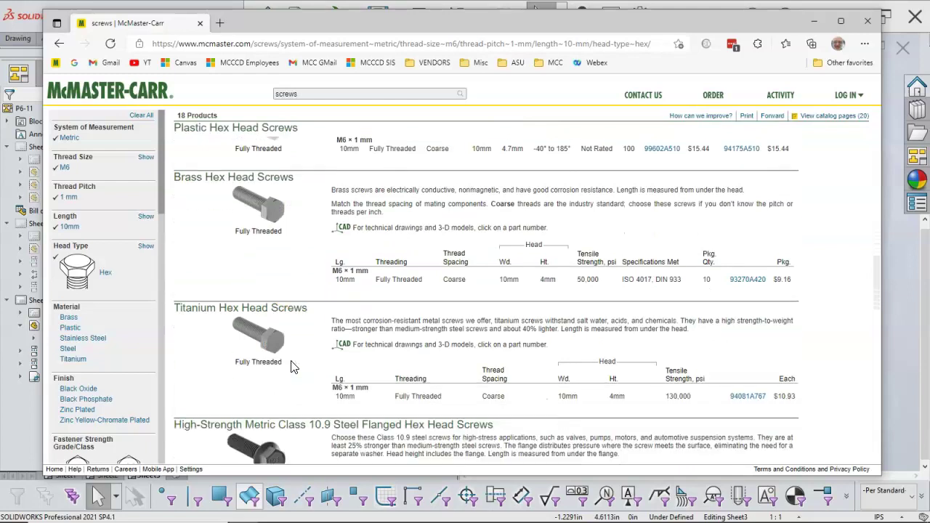
scroll(291, 367, down, 1)
Open the product detail page of the 18-8 Stainless Steel Hex Head Screw, part 91287A133
scroll(290, 367, up, 9)
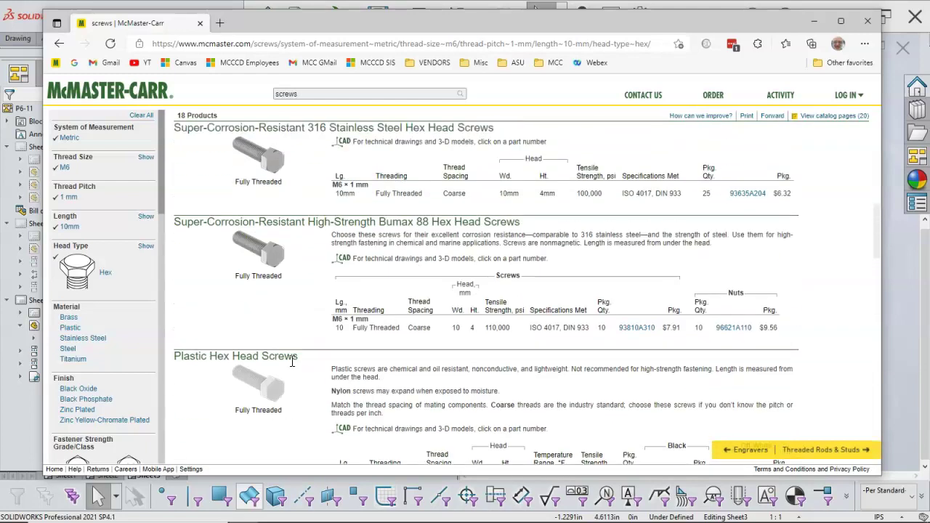
scroll(290, 367, up, 3)
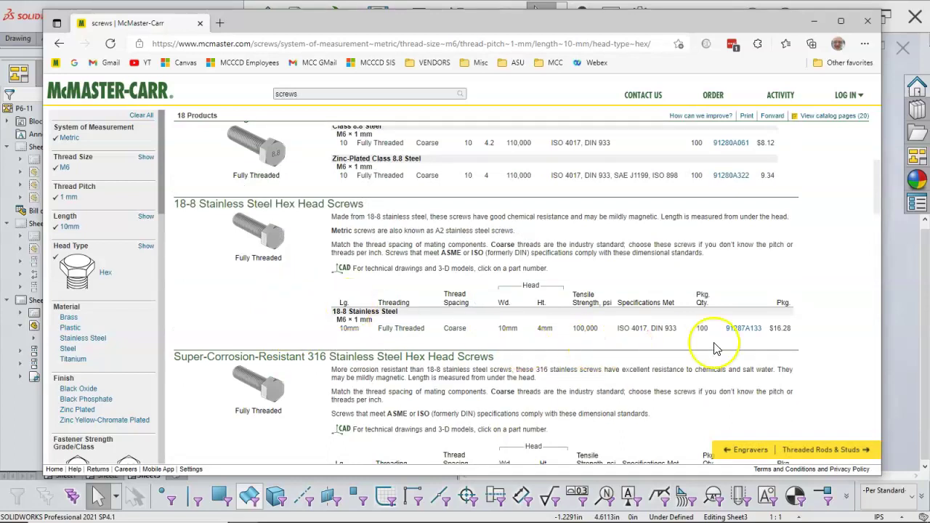
click(743, 329)
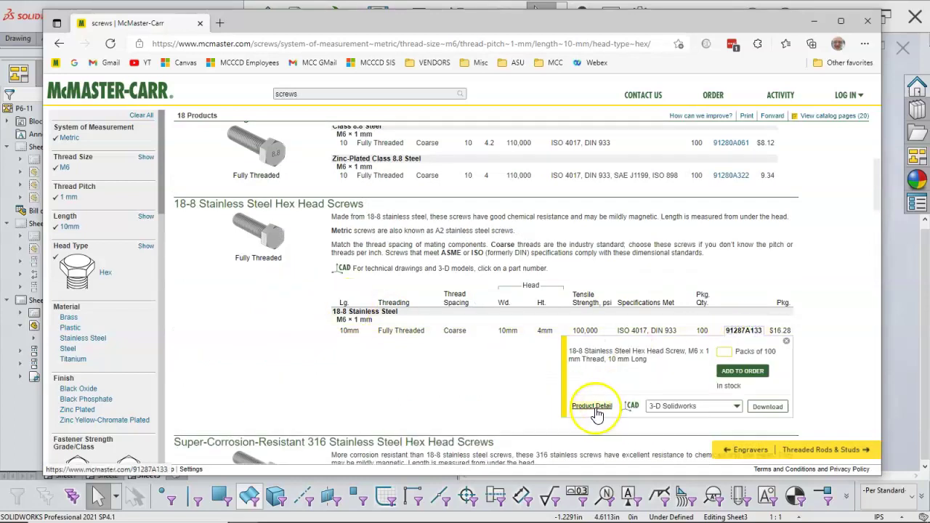
click(597, 412)
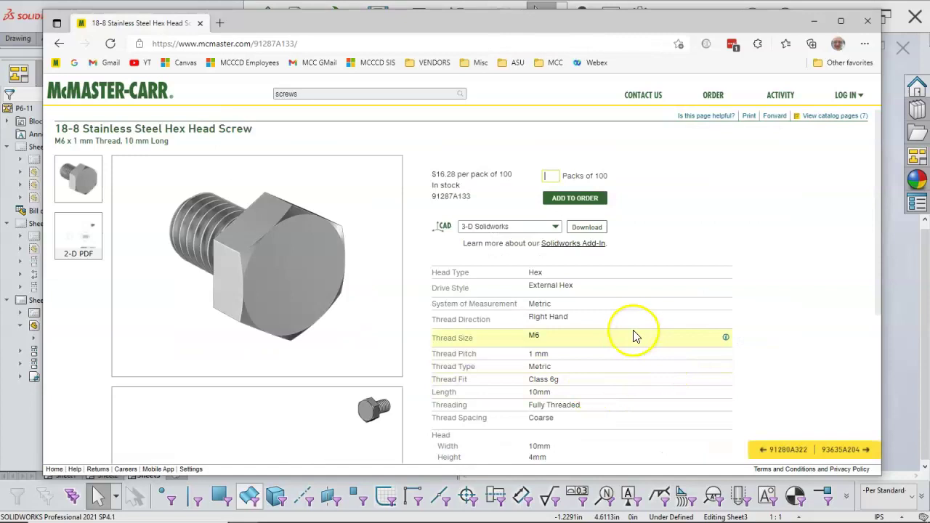
Check the screw's technical drawing, download its 3-D Solidworks model and return to the SOLIDWORKS drawing
scroll(385, 270, down, 3)
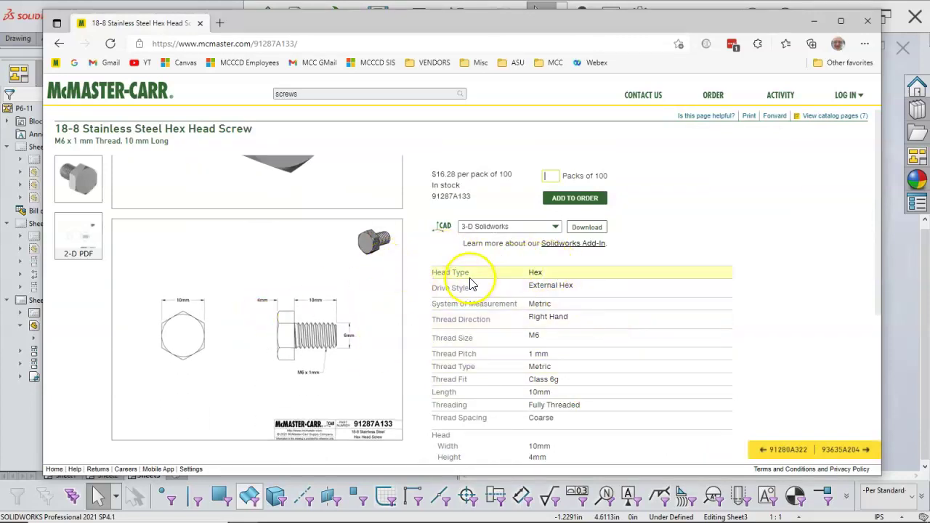
click(589, 230)
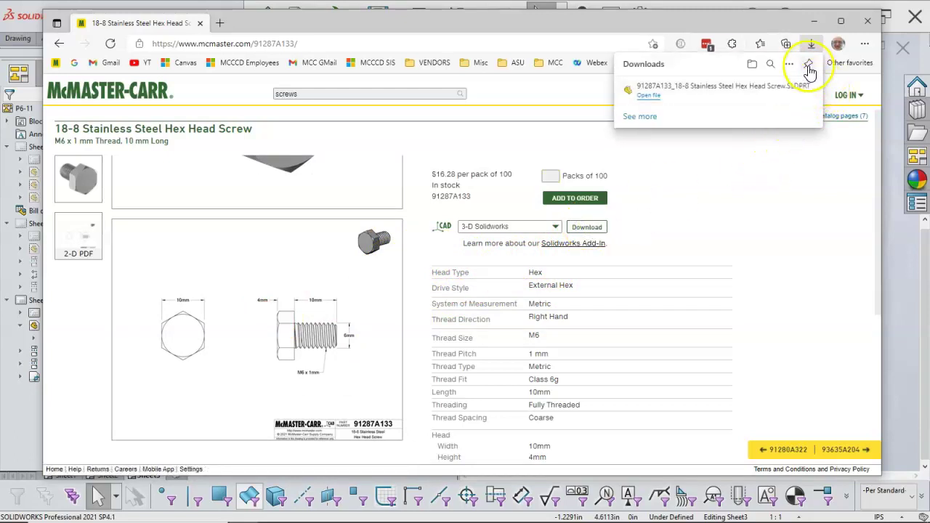
click(814, 21)
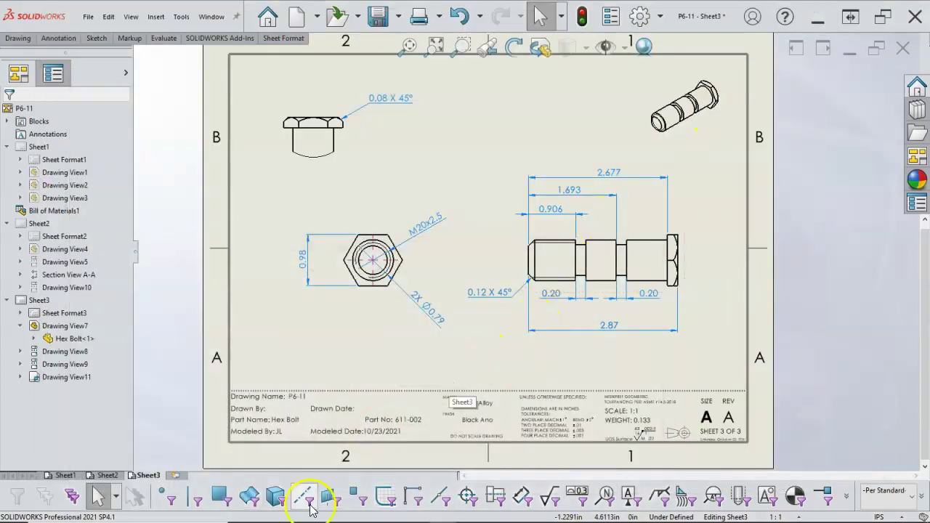
Switch to File Explorer and cut the 91287A133 hex head screw part file from the Downloads folder
click(332, 515)
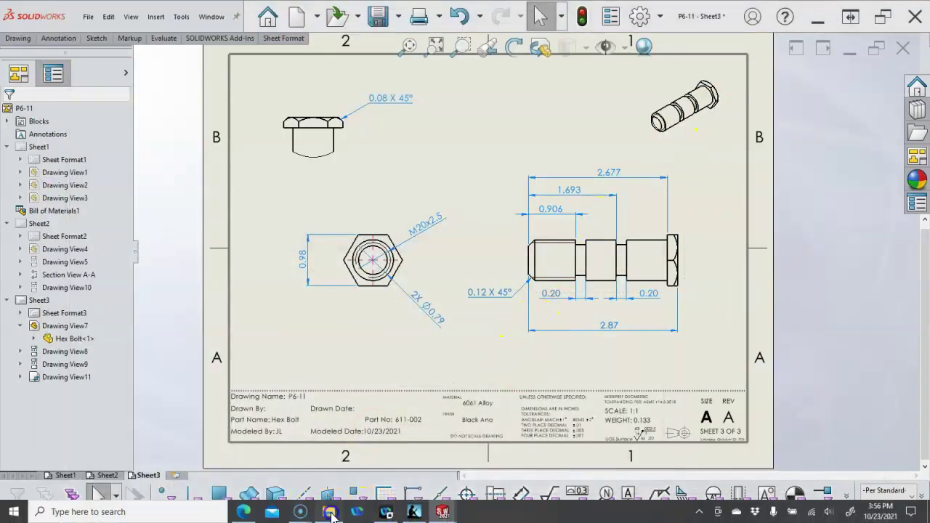
scroll(81, 103, up, 2)
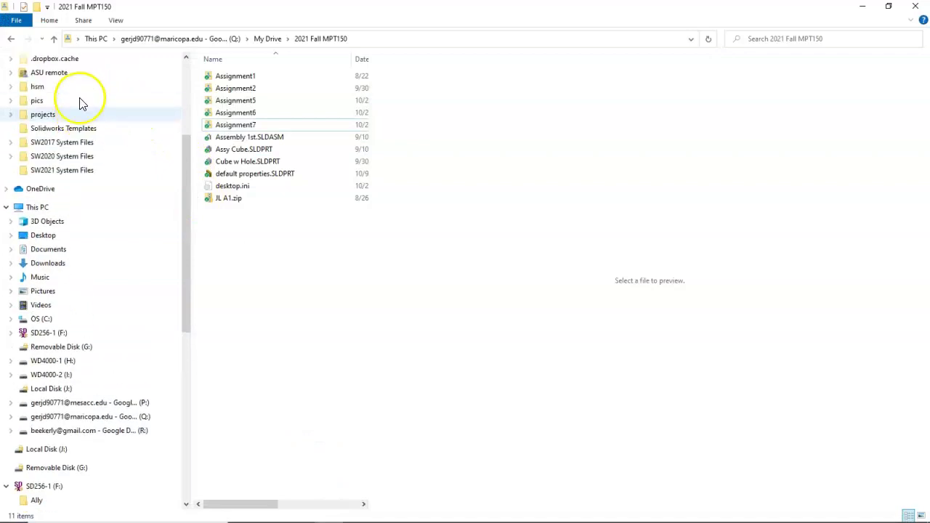
scroll(81, 103, up, 4)
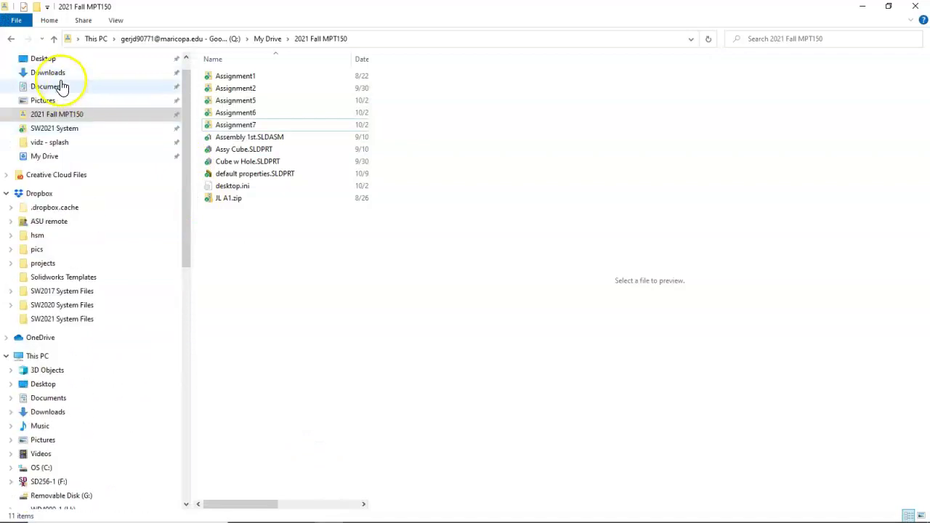
click(60, 73)
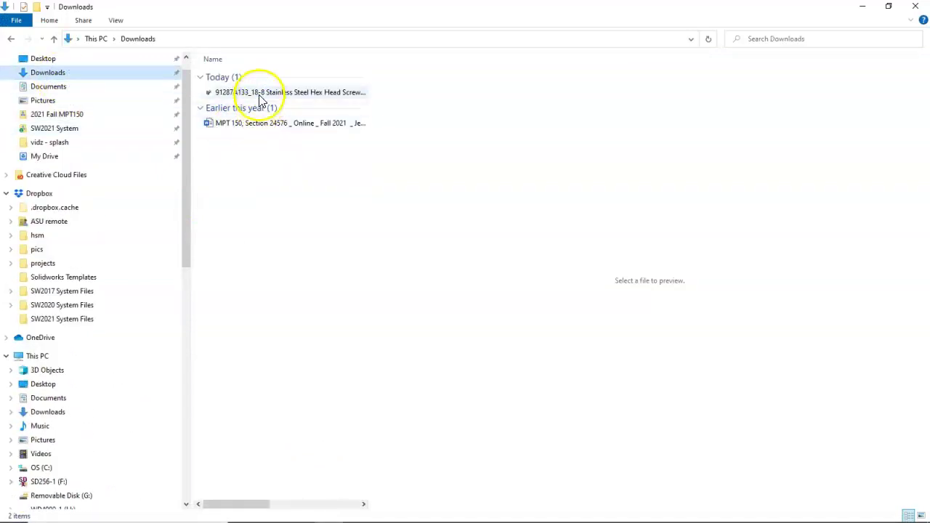
click(259, 93)
right_click(259, 94)
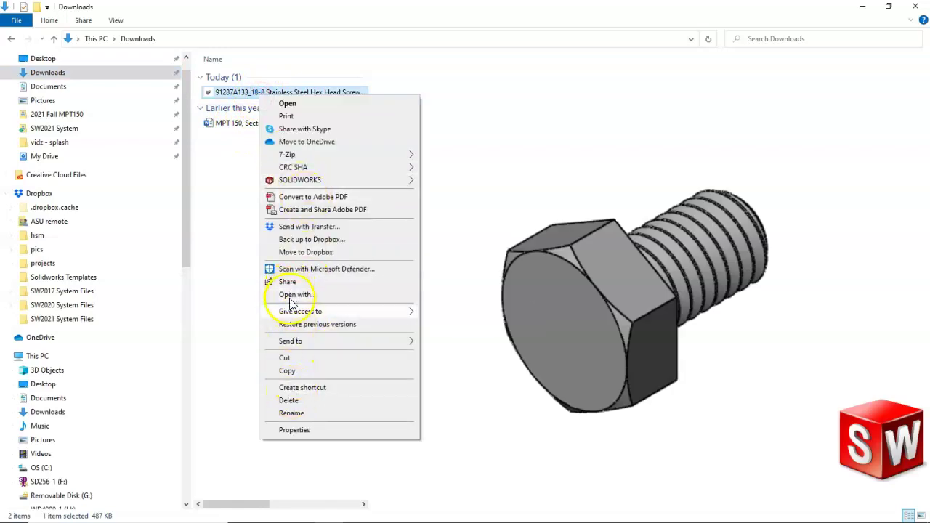
click(285, 357)
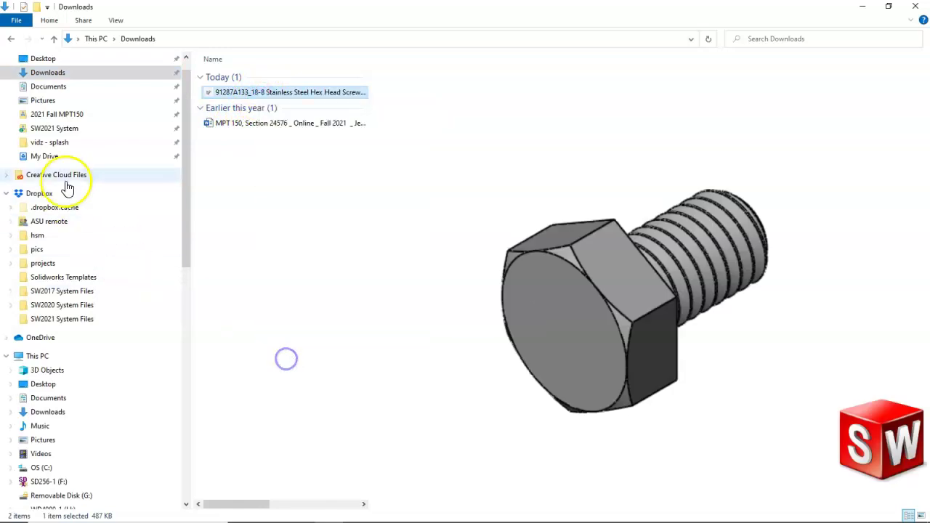
Paste the screw part file into the Assignment7 folder of 2021 Fall MPT150 and return to the SOLIDWORKS drawing
click(74, 116)
double_click(255, 124)
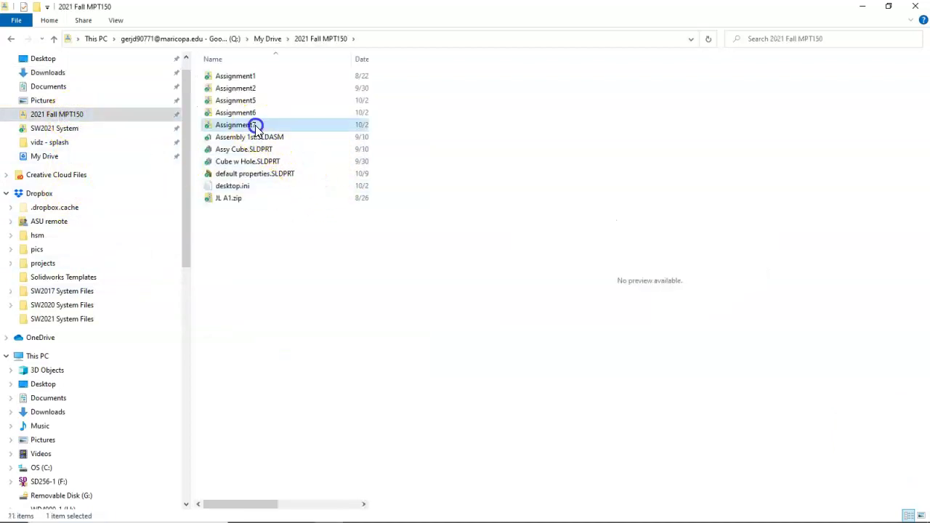
right_click(262, 211)
click(289, 292)
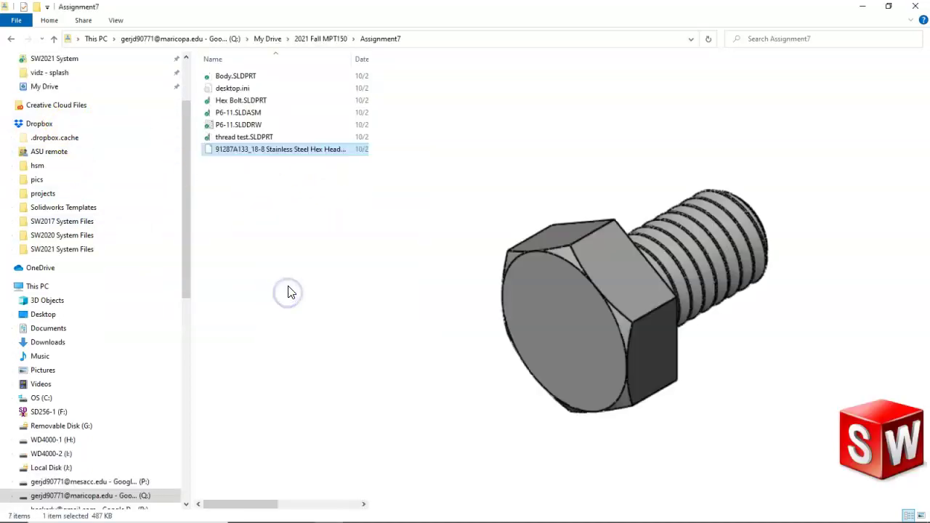
click(861, 8)
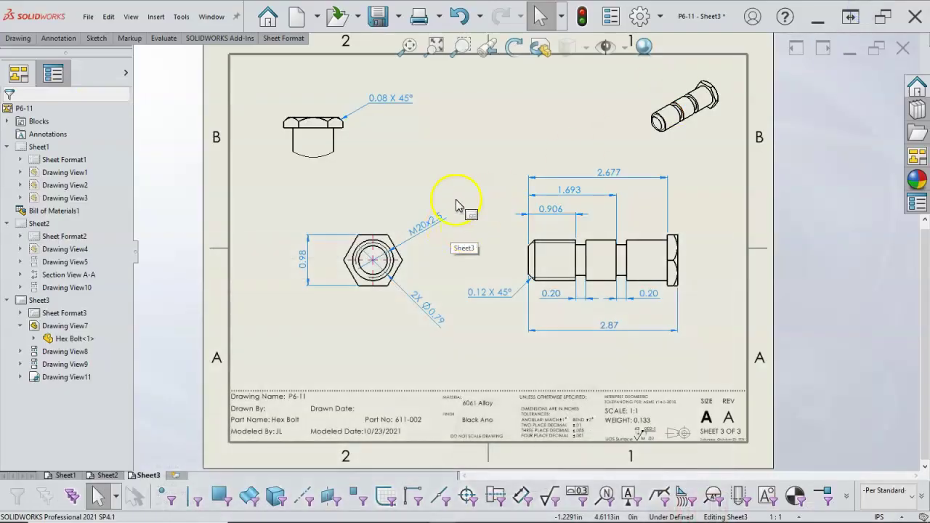
Switch to Sheet1, open the P6-11 assembly from the exploded drawing view and rebuild it
click(214, 16)
click(423, 179)
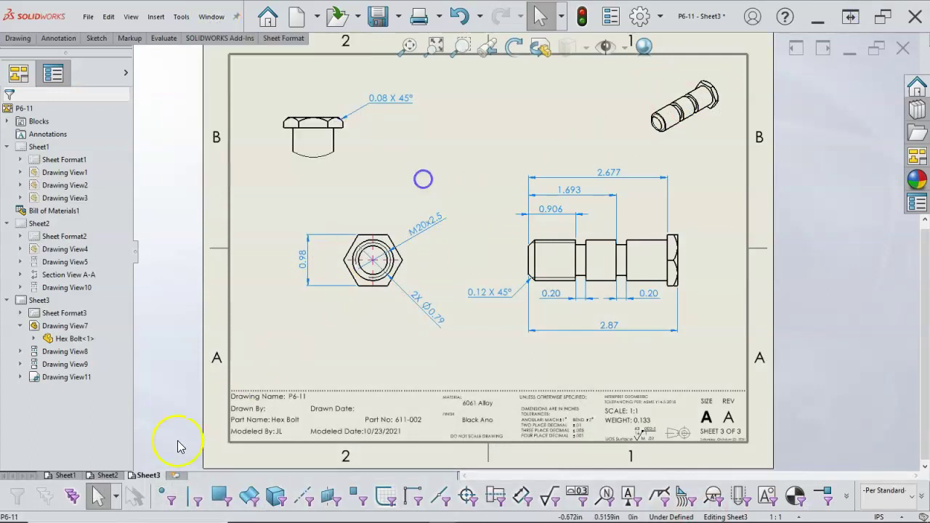
click(72, 477)
click(459, 309)
right_click(483, 279)
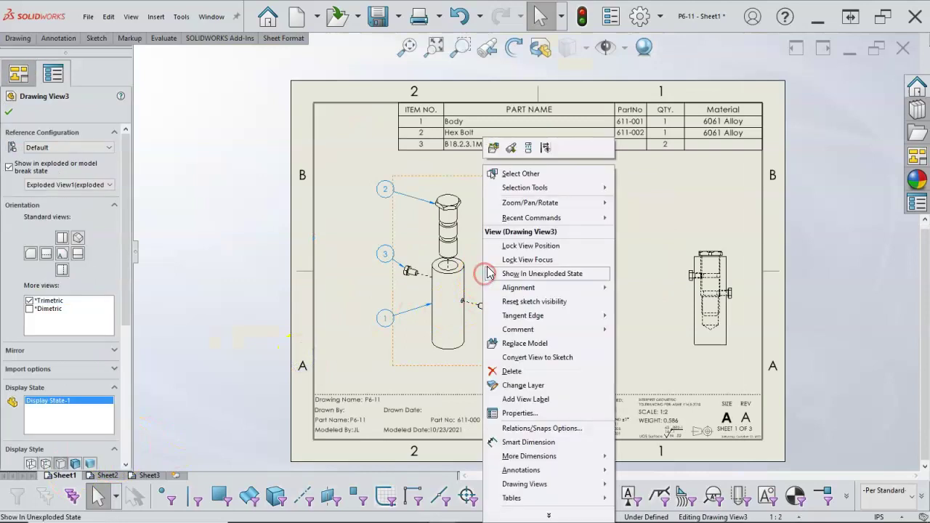
click(495, 151)
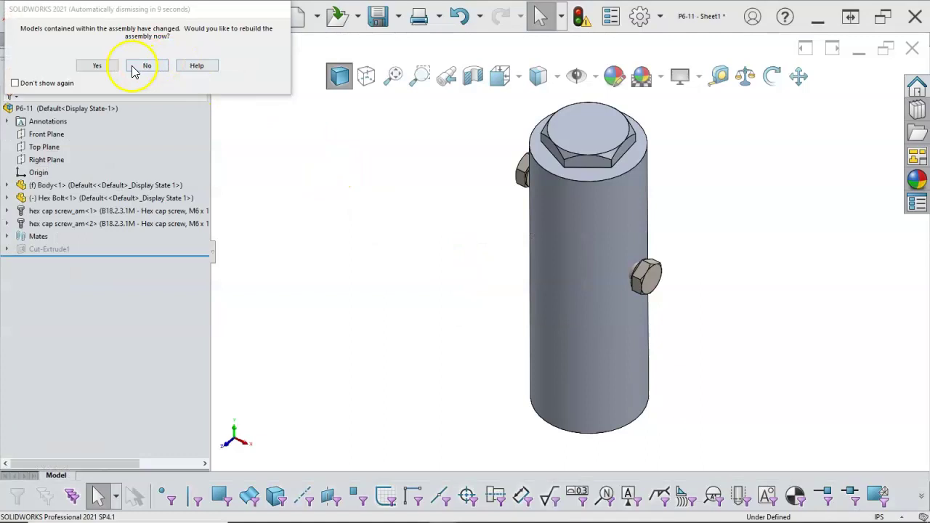
click(98, 66)
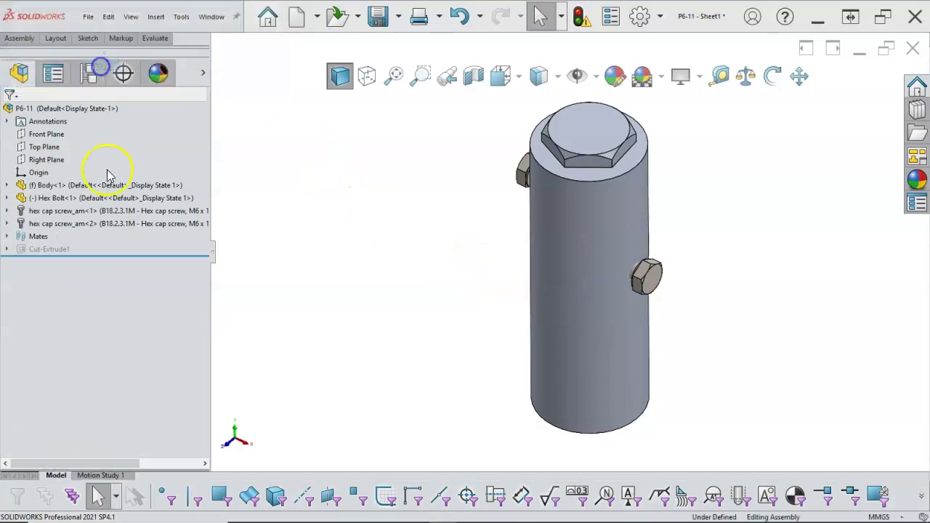
Hide both M6 hex cap screw components in the P6-11 assembly
click(60, 226)
ctrl+click(40, 211)
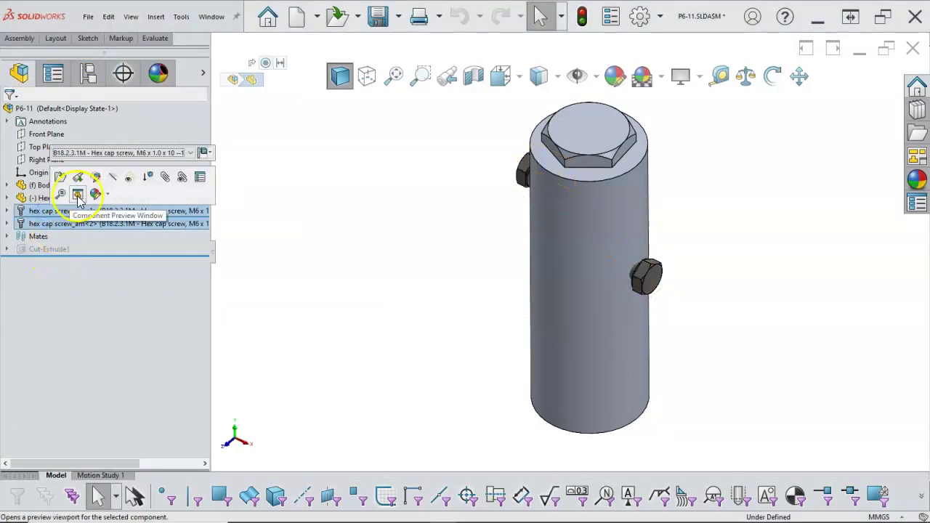
click(111, 178)
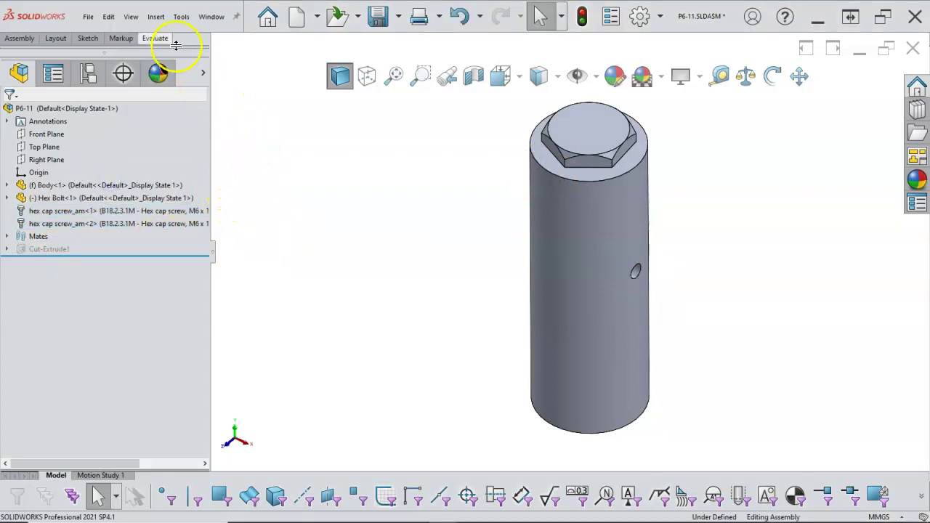
Insert the 91287A133_18-8 Stainless Steel Hex Head Screw part from the Assignment7 folder and place it beside the body
click(157, 16)
mouse_move(177, 42)
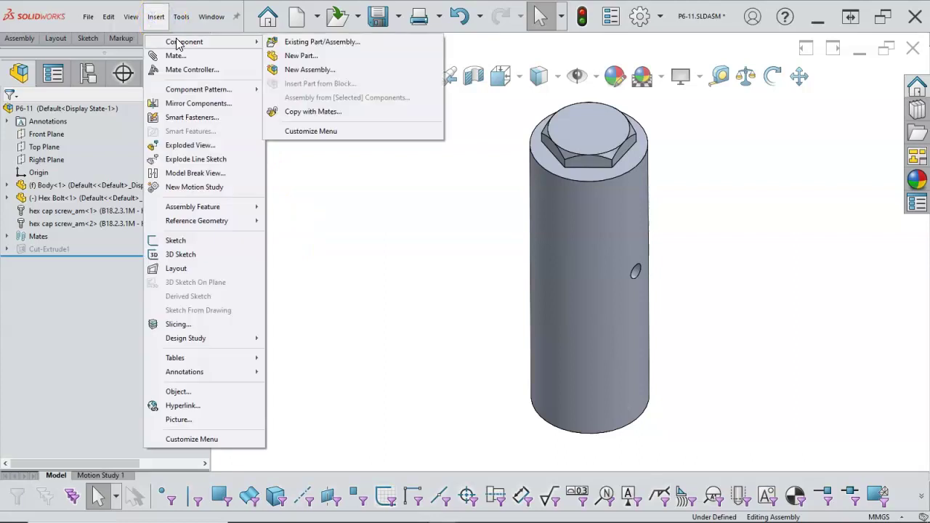
click(291, 41)
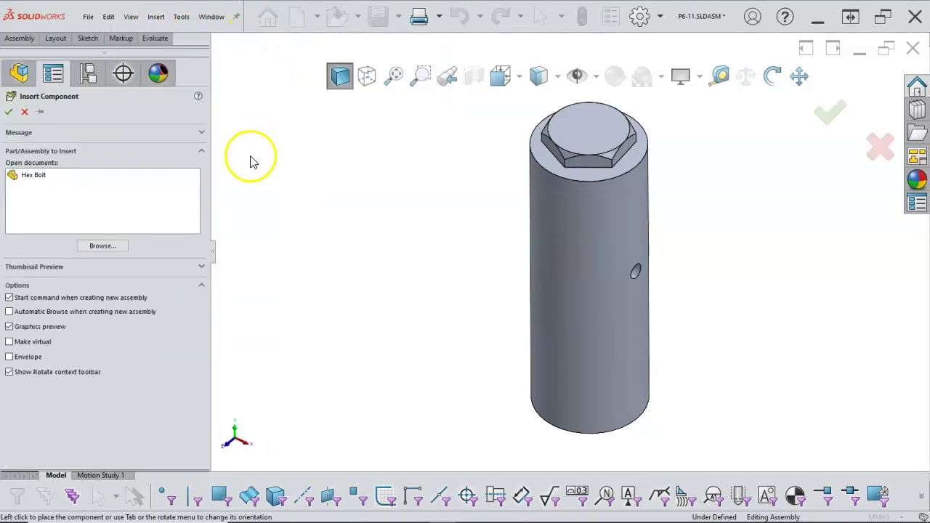
click(98, 246)
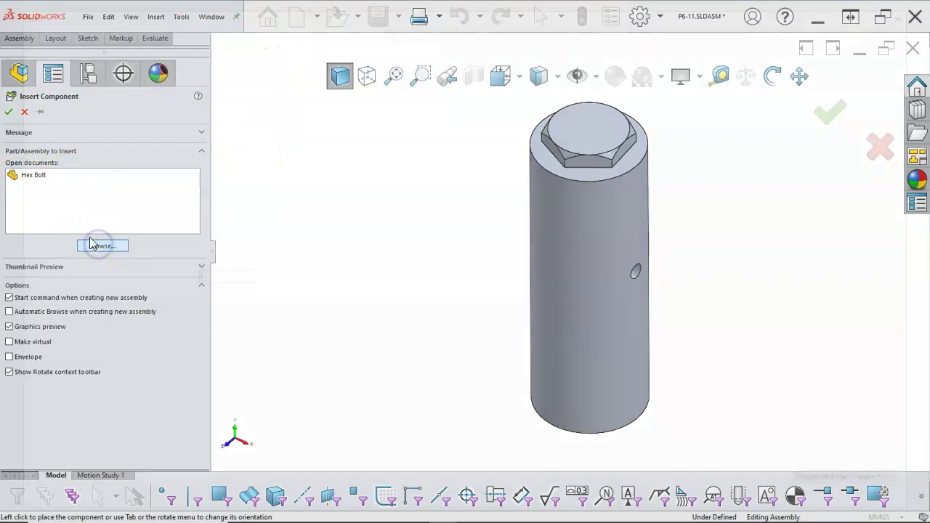
click(228, 84)
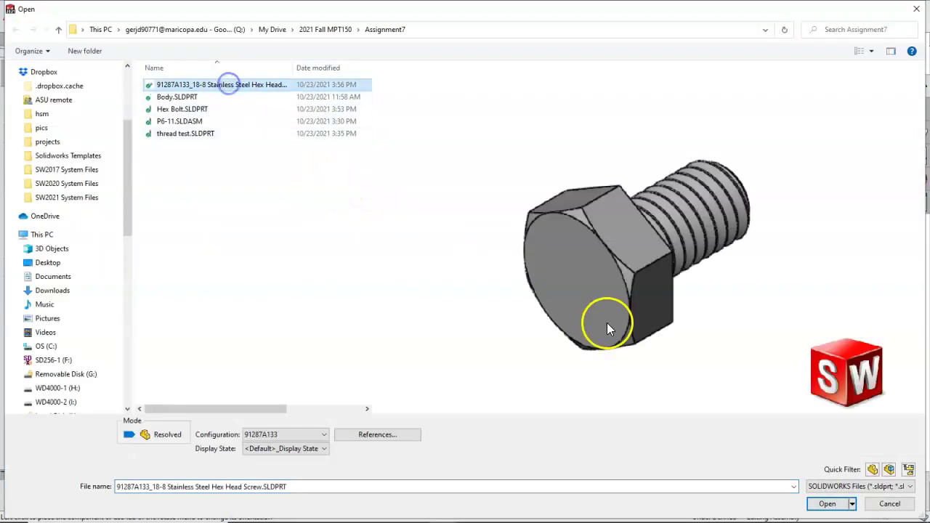
click(828, 503)
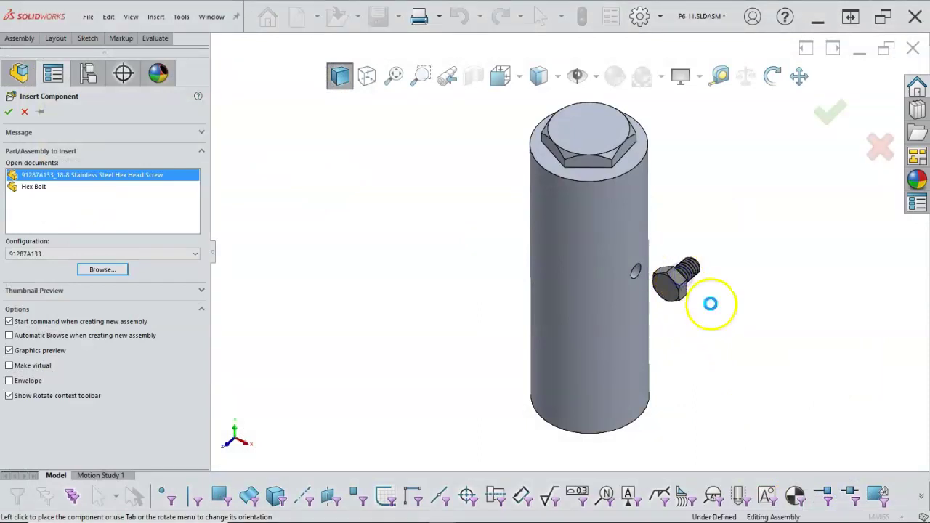
click(710, 303)
Add a concentric mate between the hex head screw's shank and the M6x1.0 tapped hole in the body
middle_drag(712, 311, 629, 329)
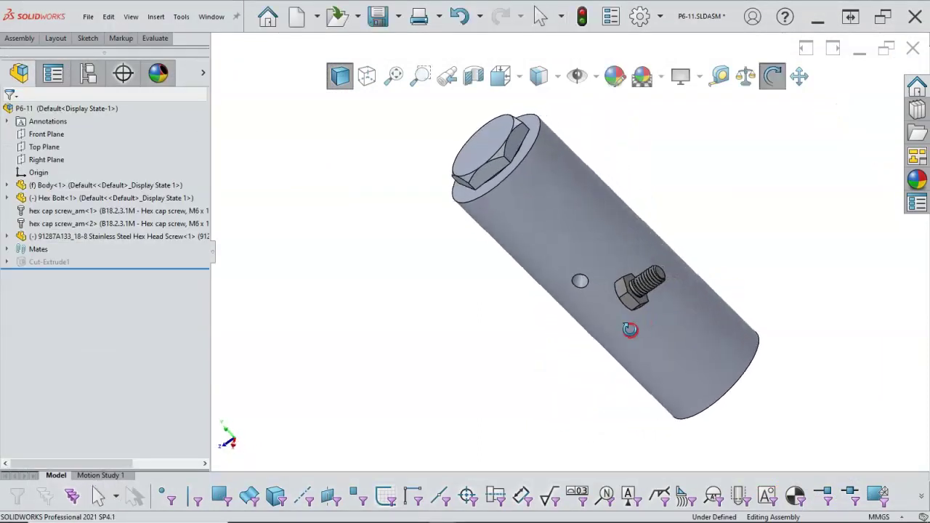
key(Escape)
scroll(631, 312, down, 5)
scroll(618, 272, down, 3)
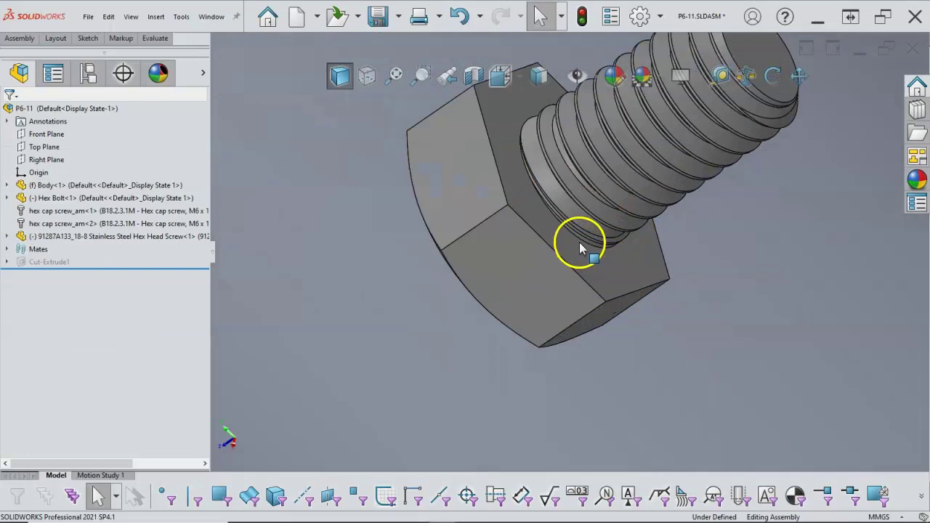
click(581, 245)
scroll(633, 266, up, 5)
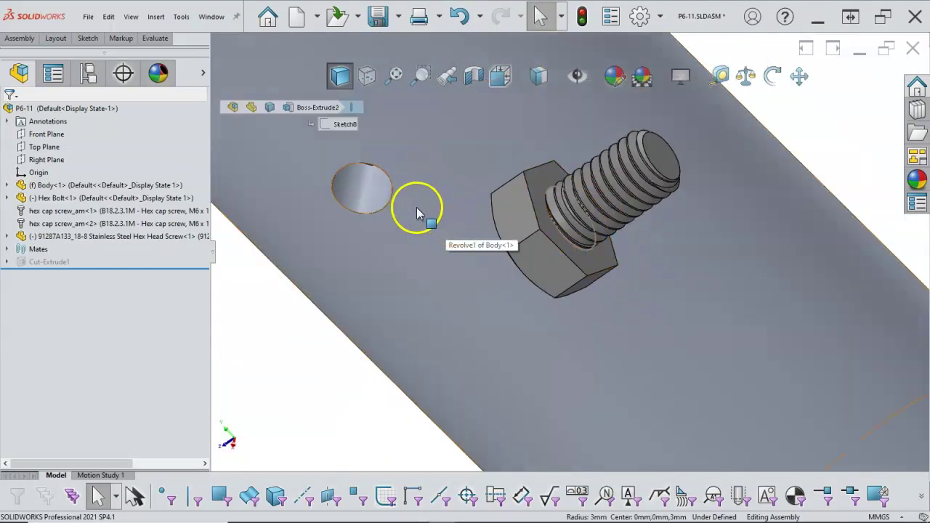
click(366, 198)
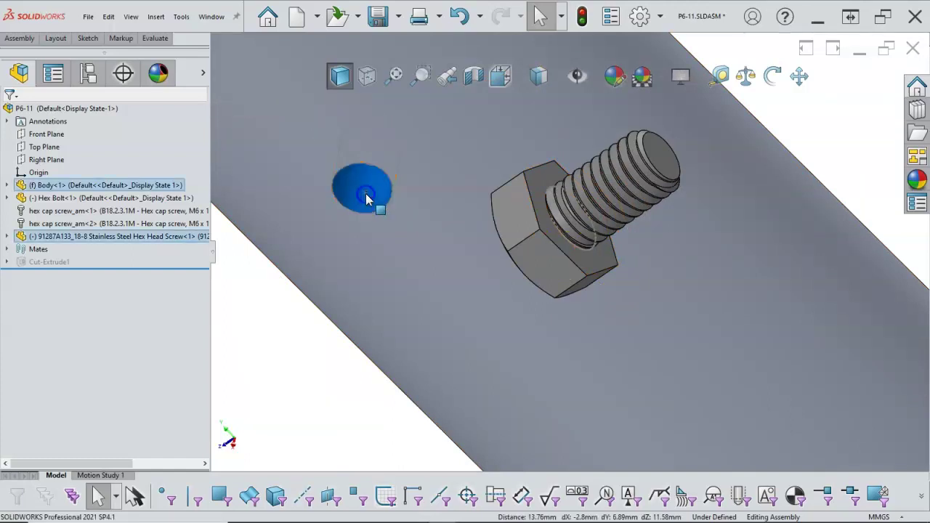
click(398, 186)
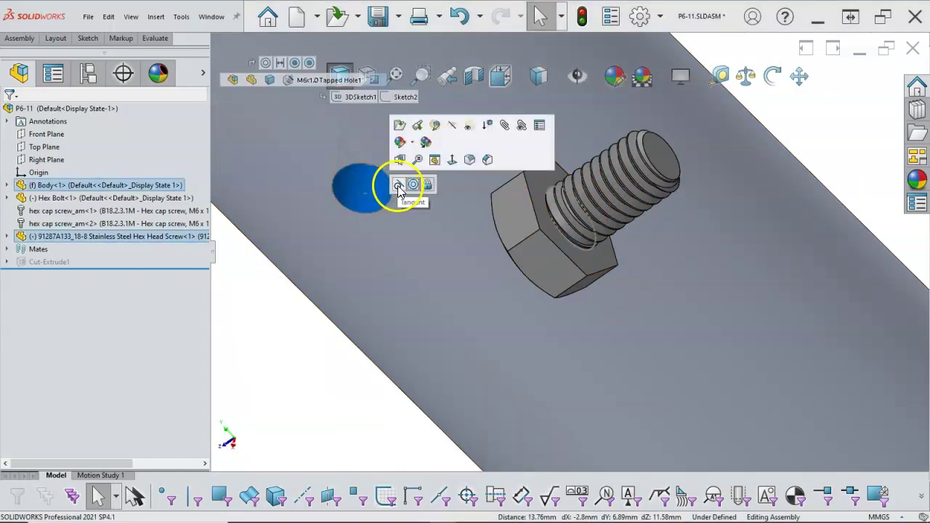
click(412, 185)
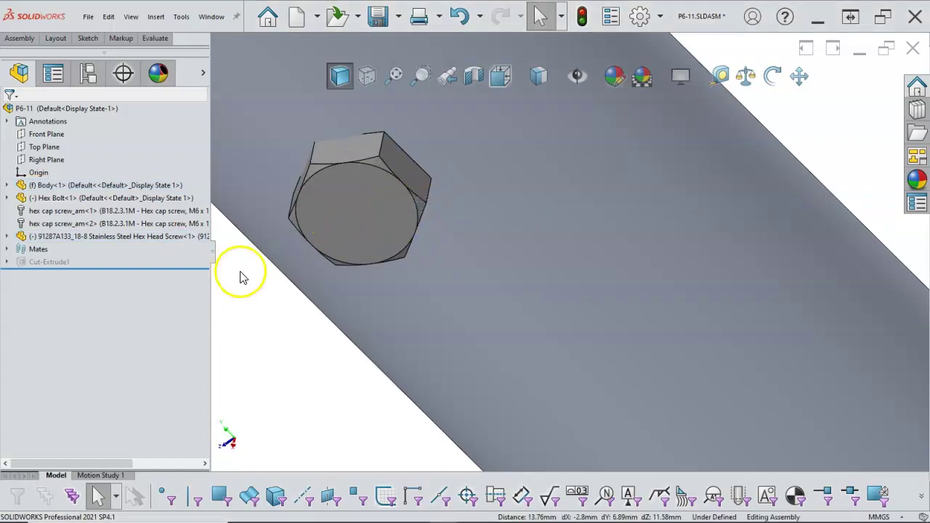
Pull the hex head screw out of its hole and add a 20 mm distance mate between it and the assembly's Right Plane
middle_drag(322, 208, 413, 168)
drag(384, 216, 428, 226)
scroll(428, 226, up, 3)
middle_drag(427, 226, 470, 226)
scroll(473, 232, down, 5)
click(488, 212)
key(Escape)
click(46, 159)
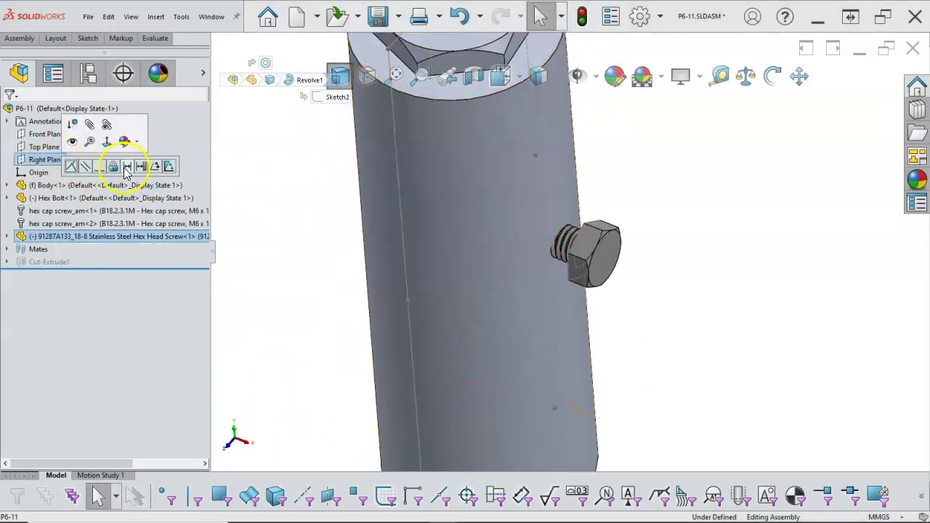
click(126, 167)
text(20)
key(Return)
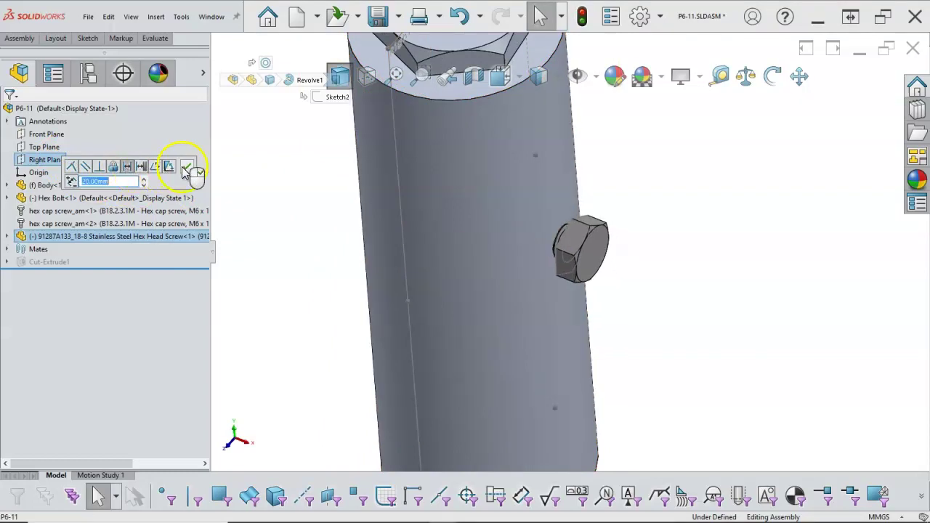
click(183, 171)
Examine the position of the mated hex head screw on the body from several angles
click(274, 224)
scroll(274, 223, up, 5)
middle_drag(275, 222, 258, 251)
click(289, 272)
scroll(288, 272, down, 2)
middle_drag(314, 245, 326, 234)
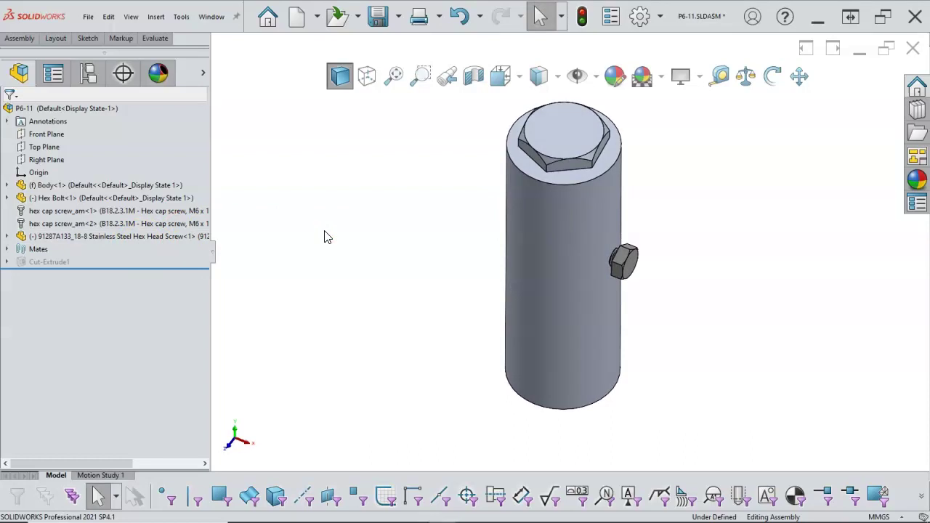
middle_drag(442, 245, 443, 189)
middle_drag(667, 228, 663, 240)
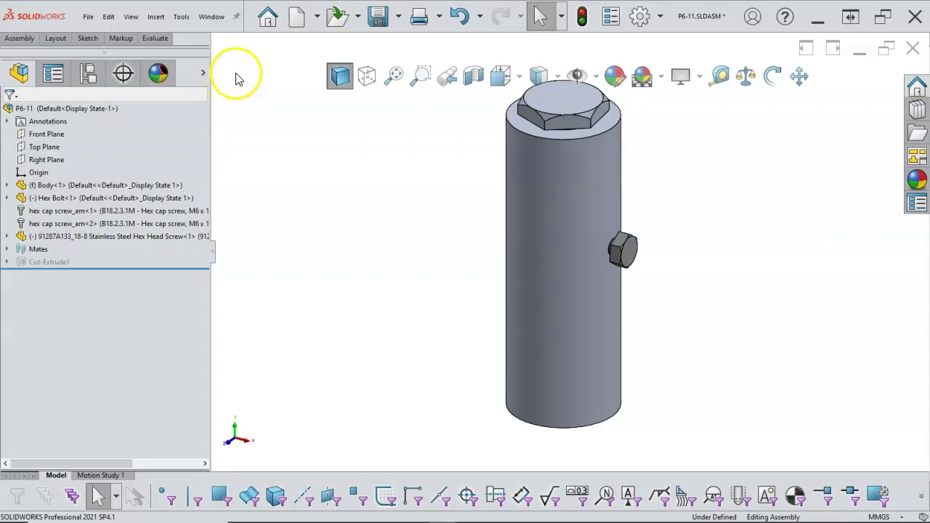
Save the P6-11 assembly with all its modified parts and return to the drawing's Sheet1
click(212, 17)
click(254, 162)
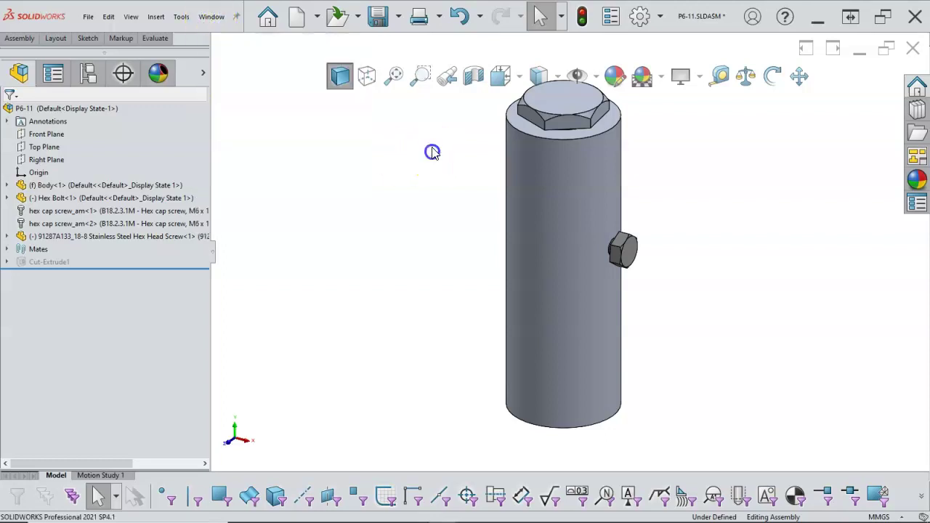
click(378, 16)
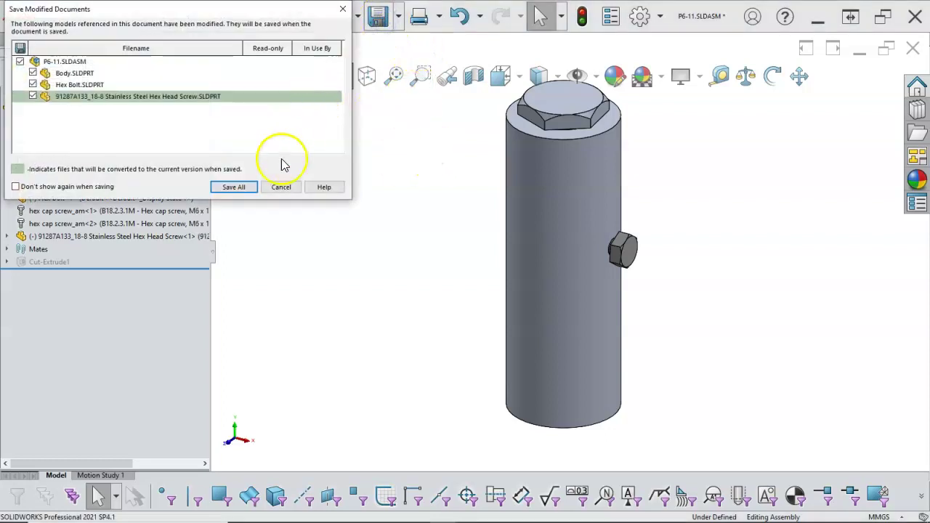
click(234, 186)
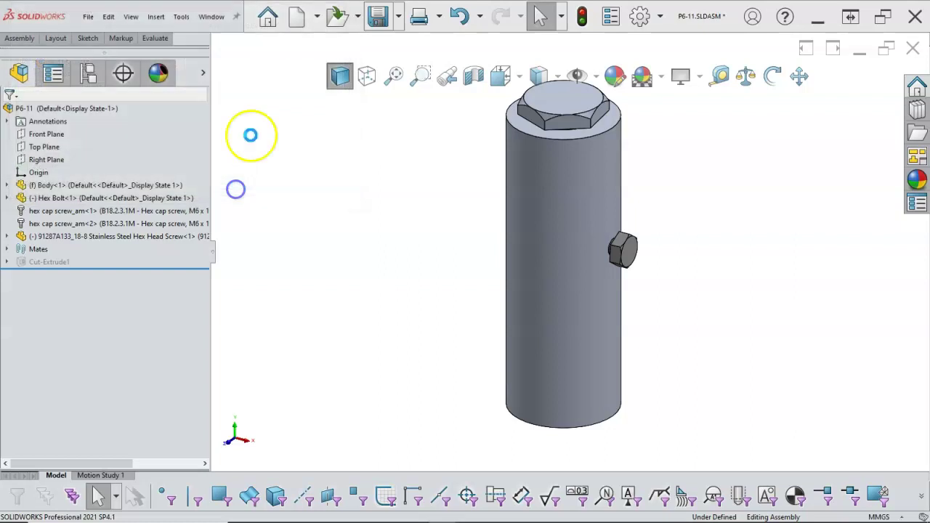
click(211, 17)
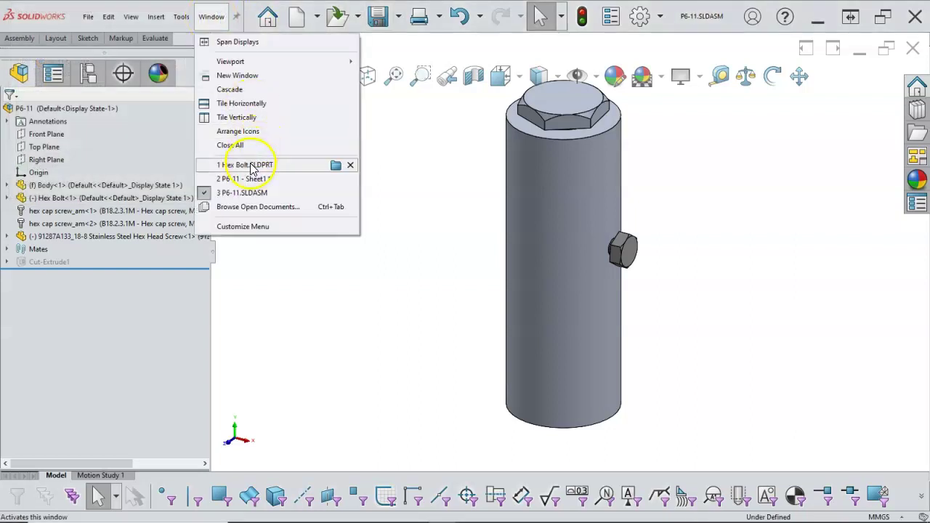
click(253, 181)
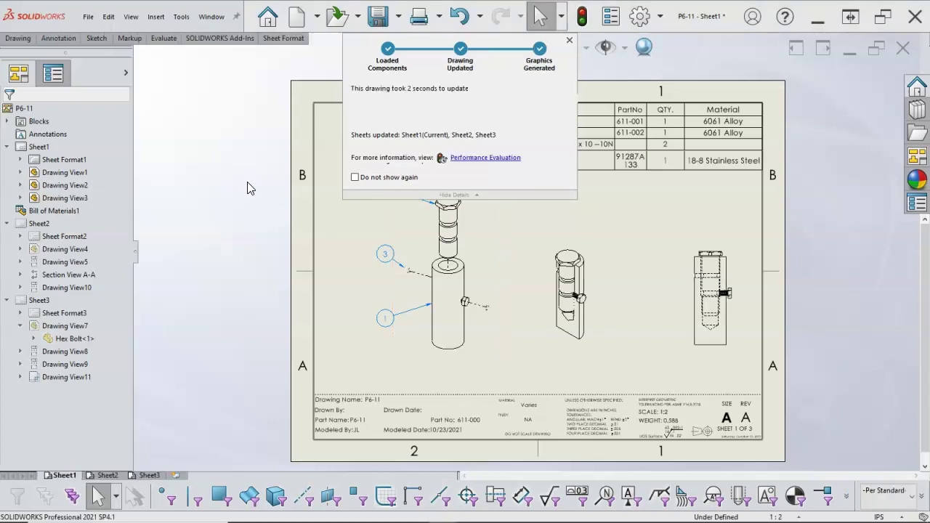
Review the bill of materials, reopen the assembly from the exploded view and suppress both M6 hex cap screws
scroll(494, 181, down, 3)
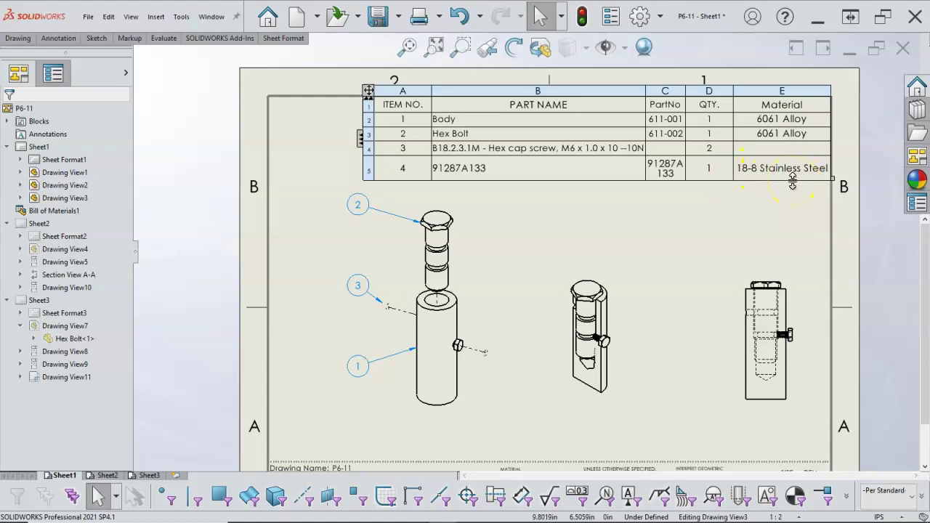
click(695, 223)
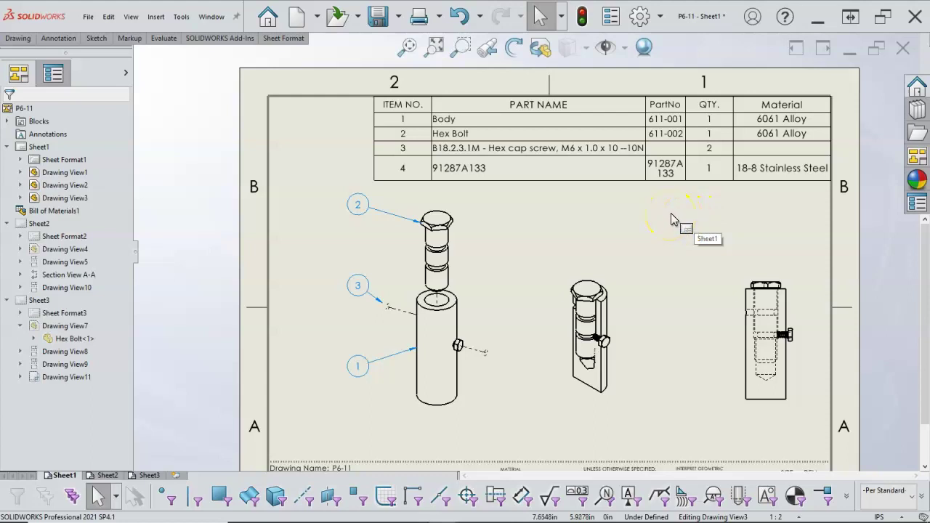
click(634, 168)
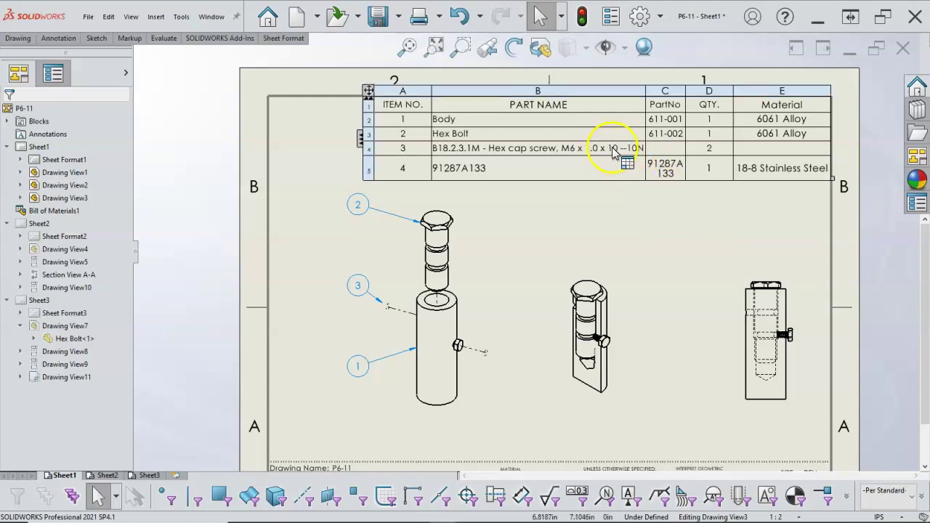
click(589, 207)
right_click(479, 254)
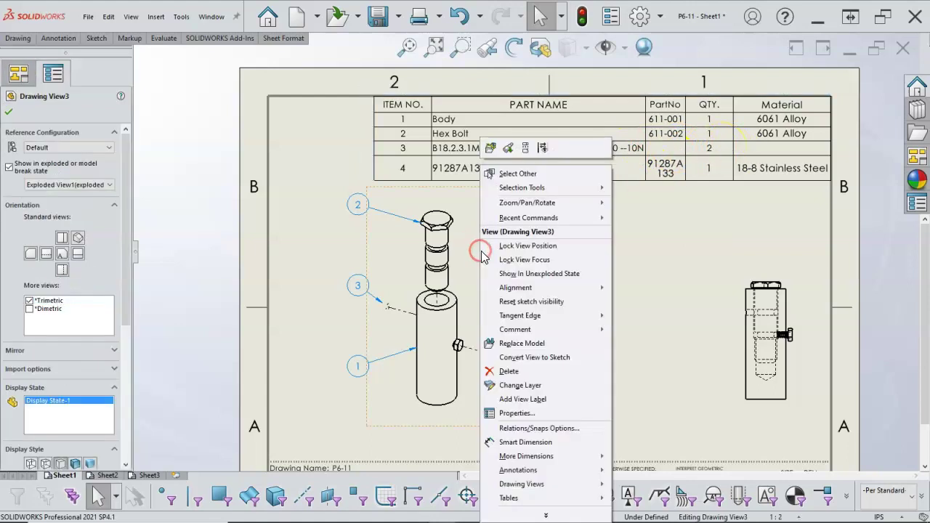
click(489, 149)
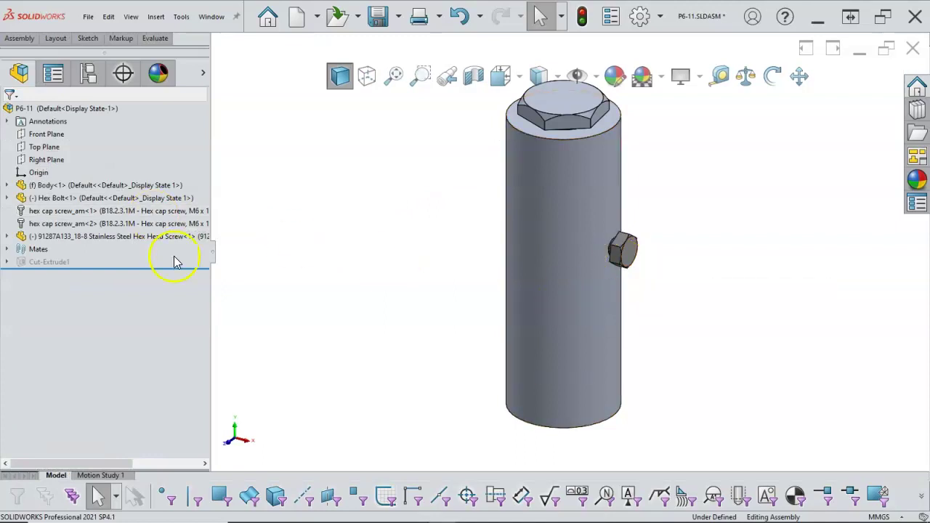
click(114, 225)
ctrl+click(106, 213)
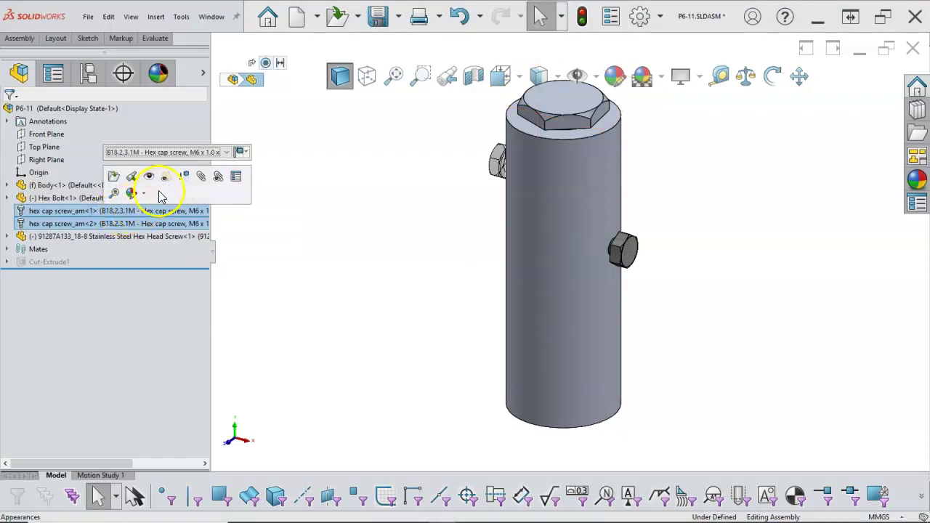
click(184, 177)
click(326, 216)
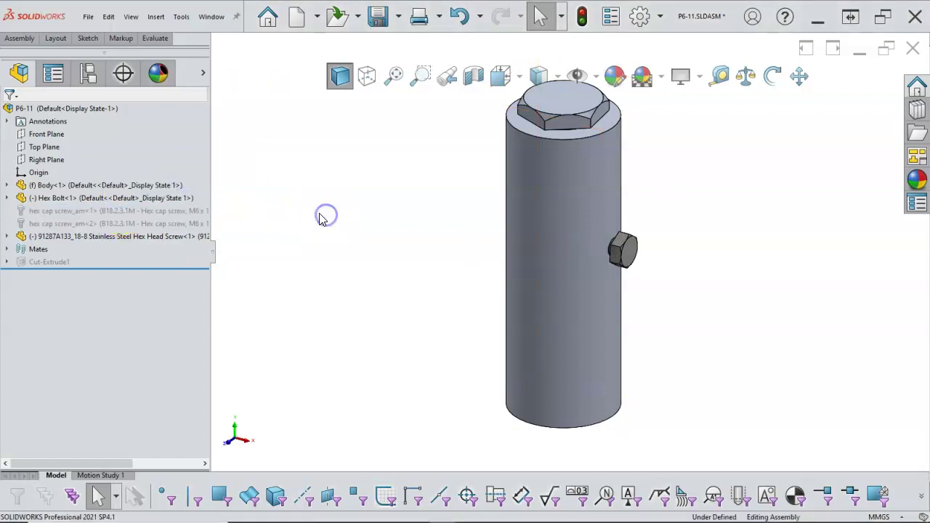
Save the assembly and return to the P6-11 drawing's Sheet1 to check the bill of materials and exploded view
click(375, 20)
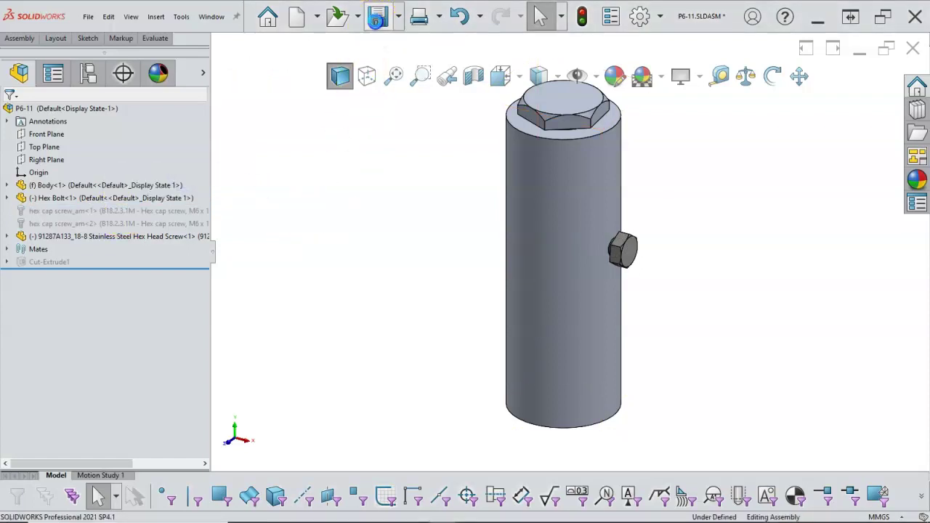
click(211, 16)
click(245, 180)
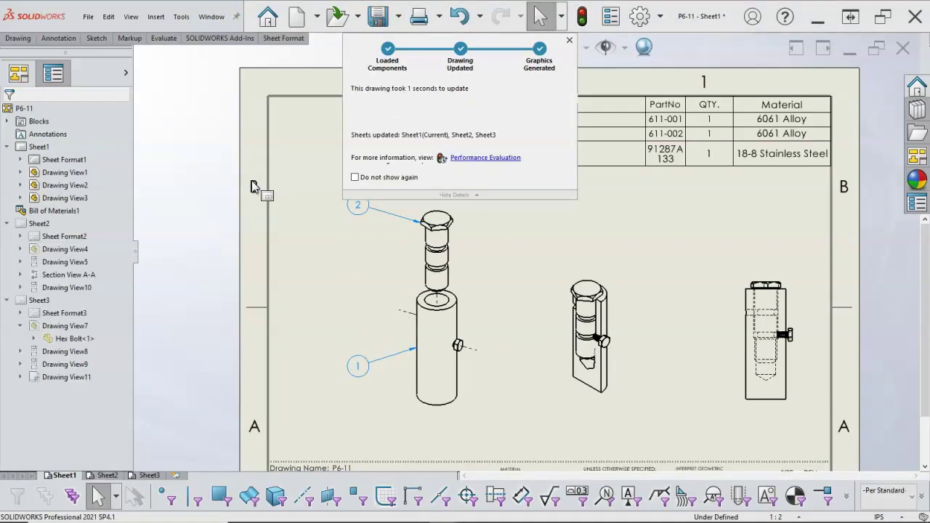
click(553, 331)
click(532, 306)
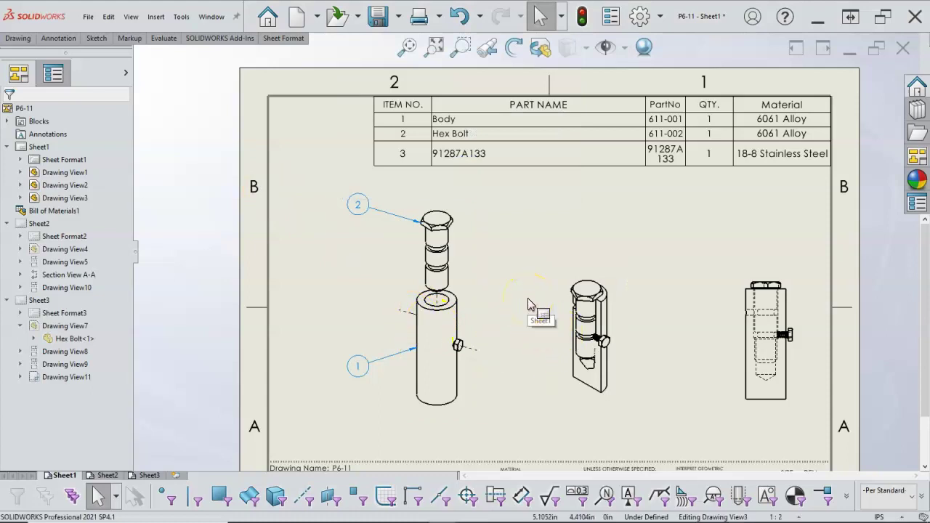